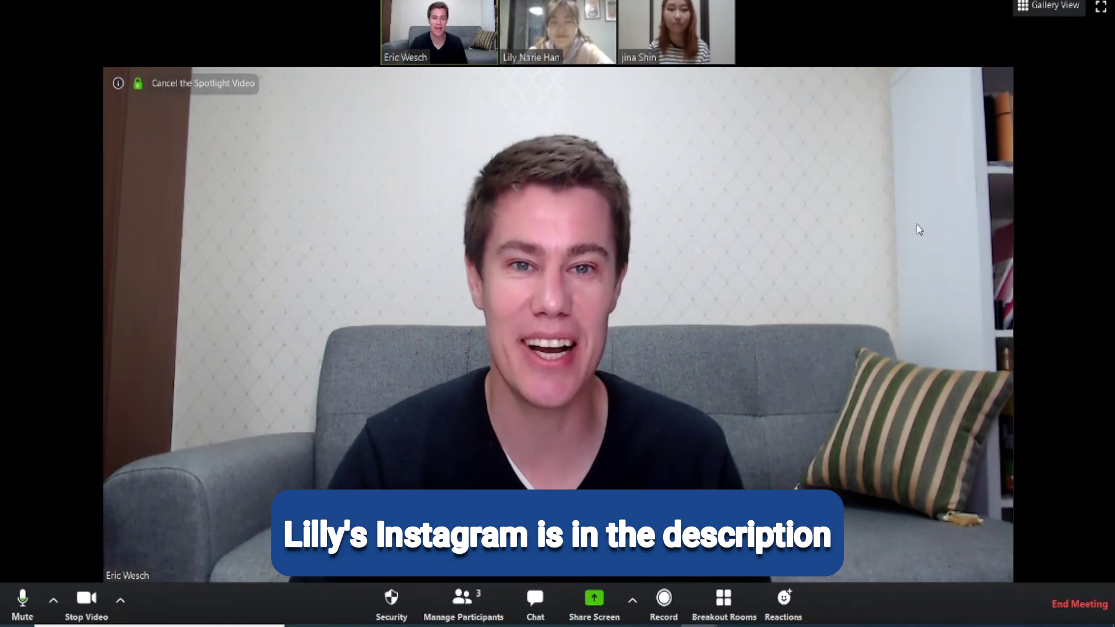
Step: Switch the meeting to Gallery View so all three participants appear side by side
{"action": "left_click", "coordinate": [1040, 8]}
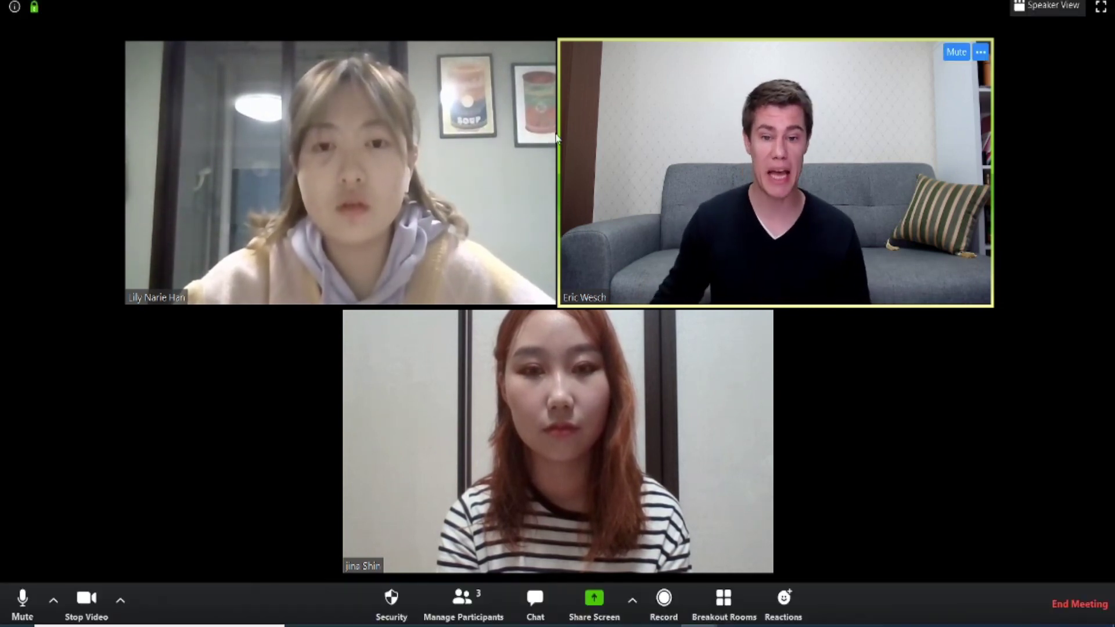
Step: Share a blank whiteboard and maximize it to full screen
{"action": "left_click", "coordinate": [594, 604]}
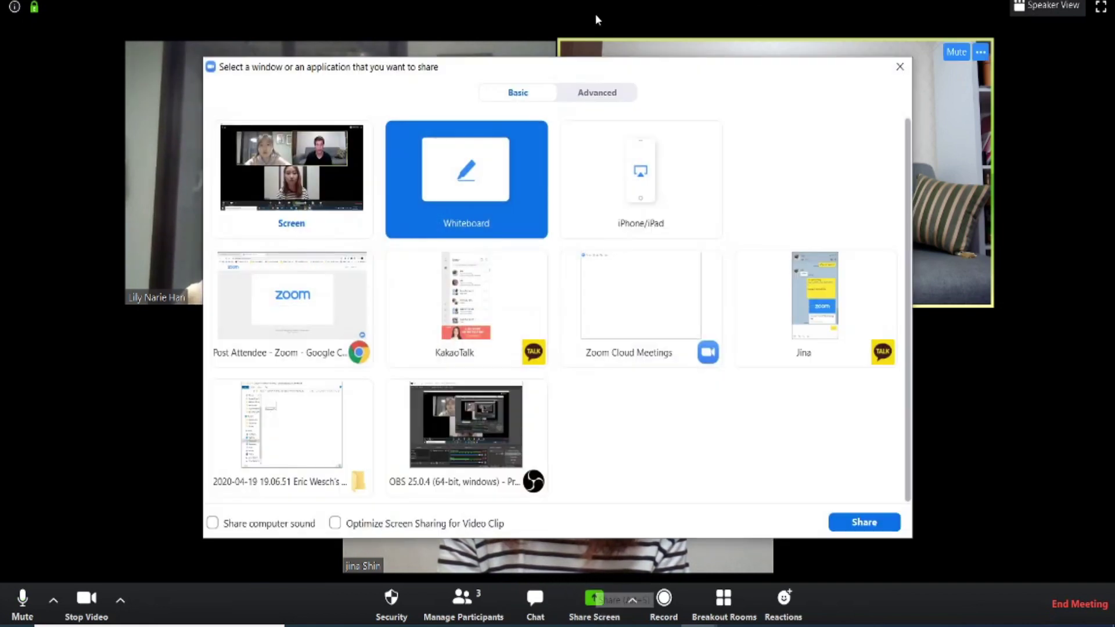
{"action": "left_click", "coordinate": [862, 523]}
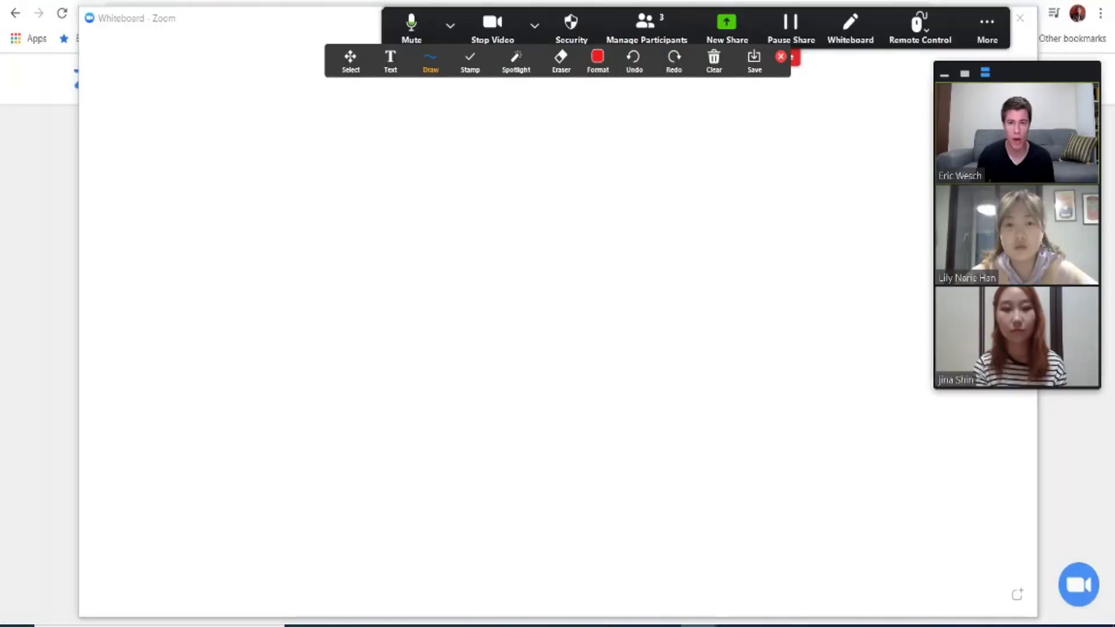
{"action": "left_click", "coordinate": [983, 17]}
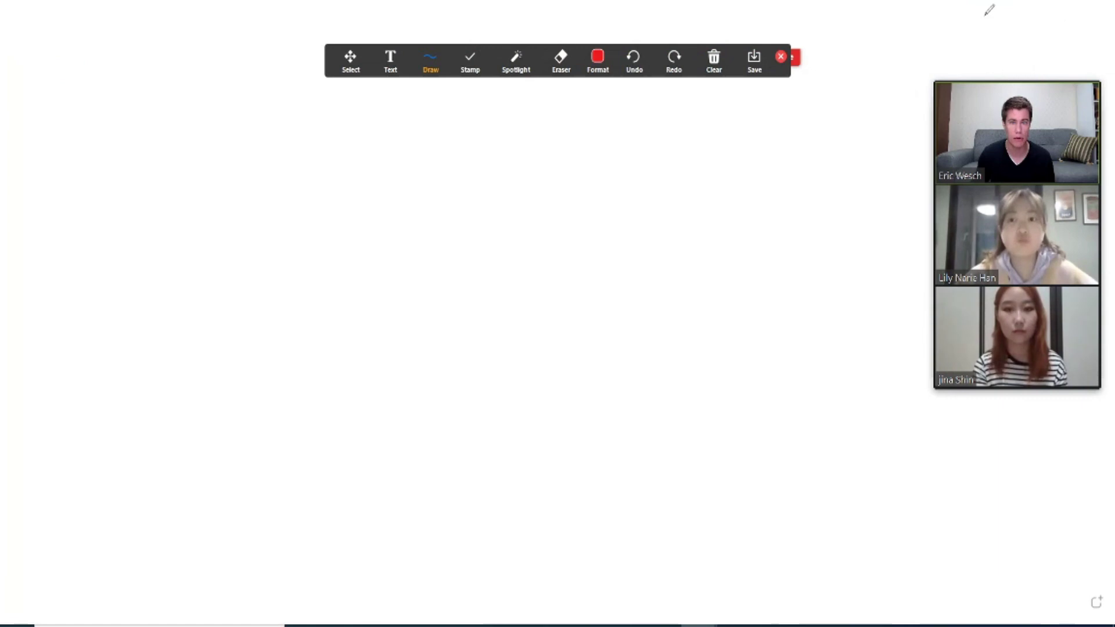
Step: Write 'What is your favorite _______?' near the whiteboard's top left
{"action": "left_click", "coordinate": [391, 56]}
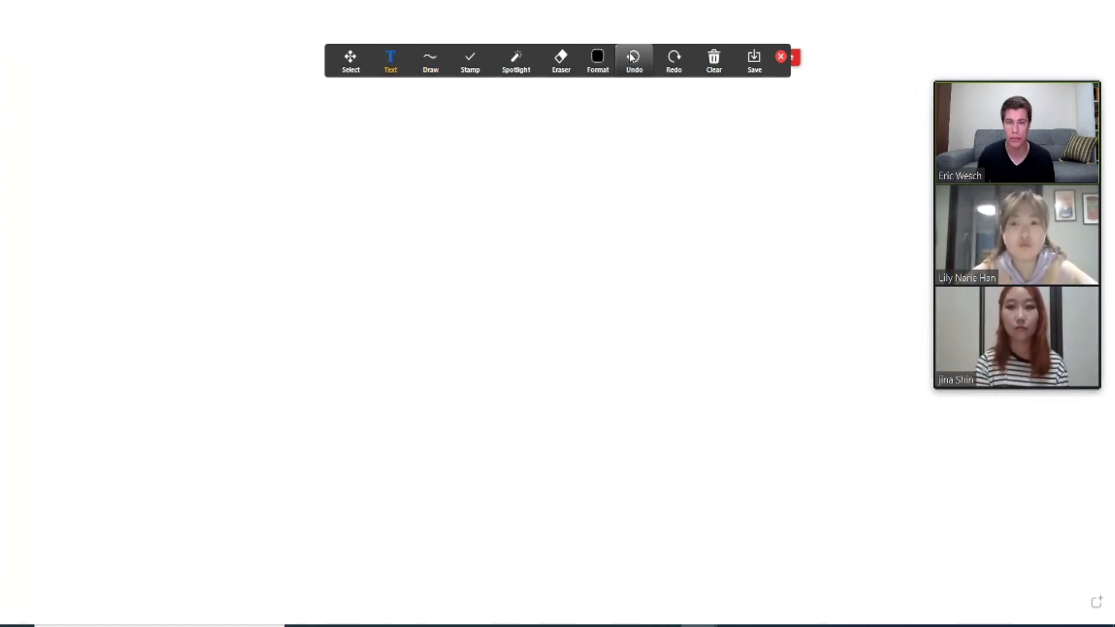
{"action": "left_click", "coordinate": [154, 118]}
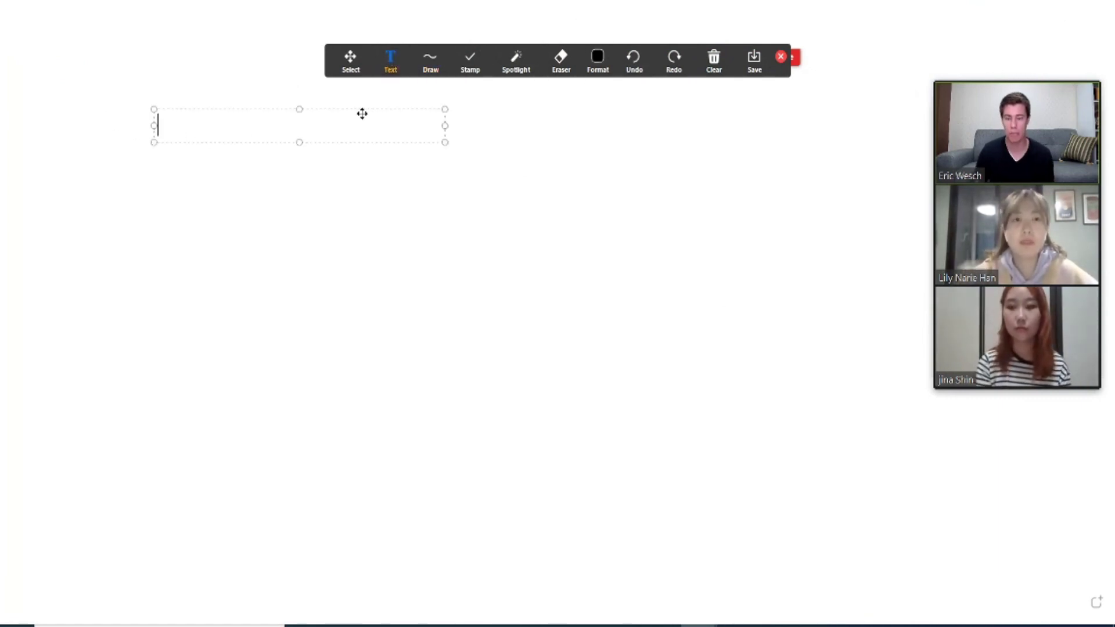
{"action": "type", "text": "What is"}
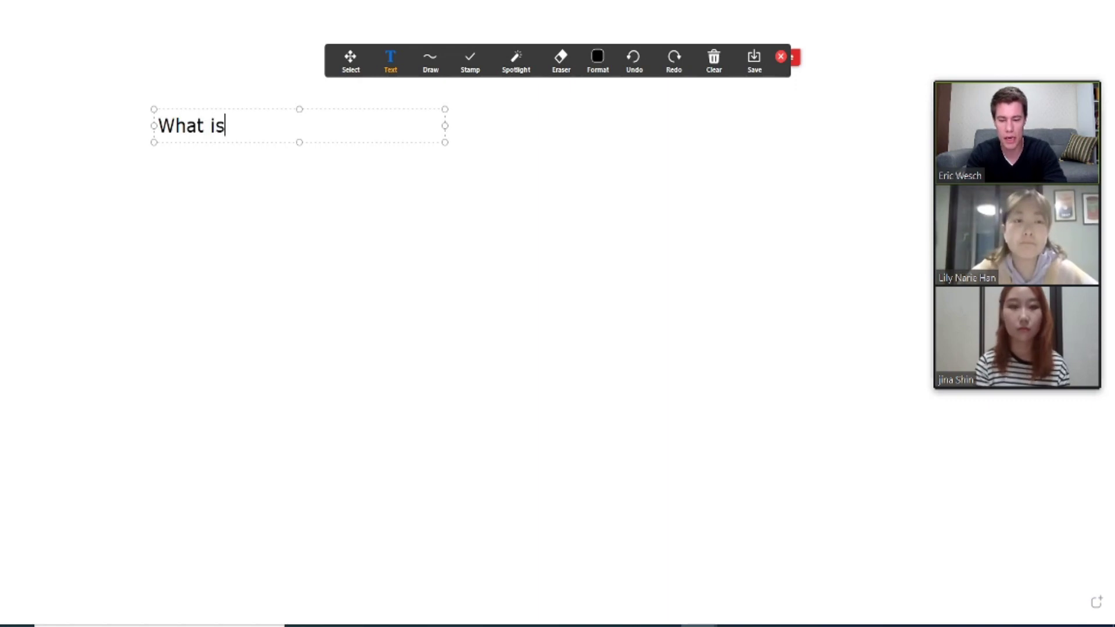
{"action": "type", "text": " your fa"}
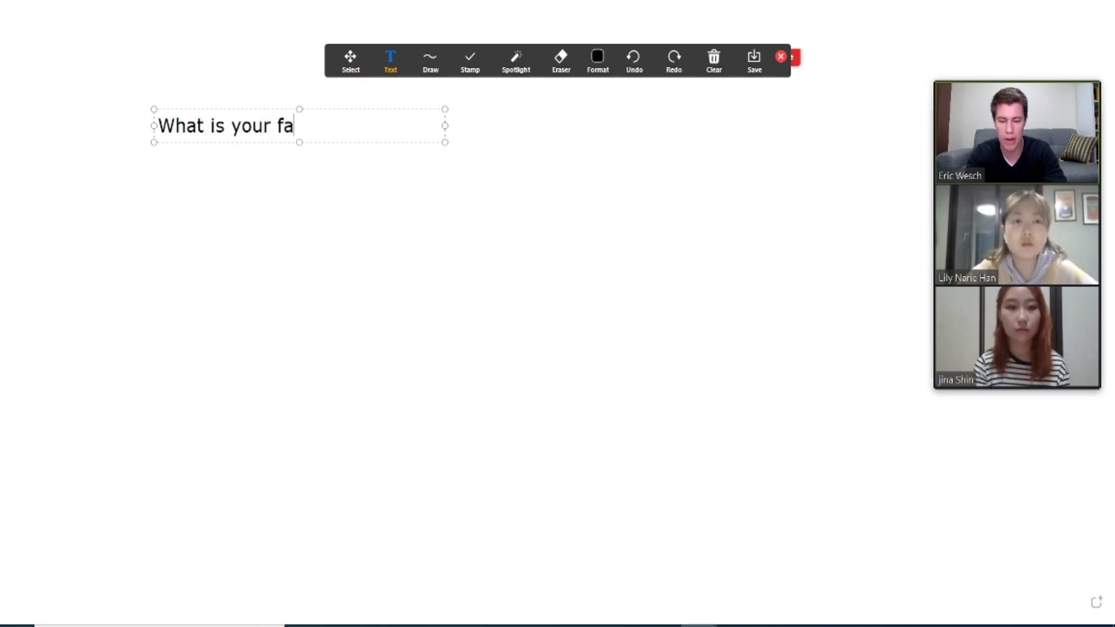
{"action": "type", "text": "vorite "}
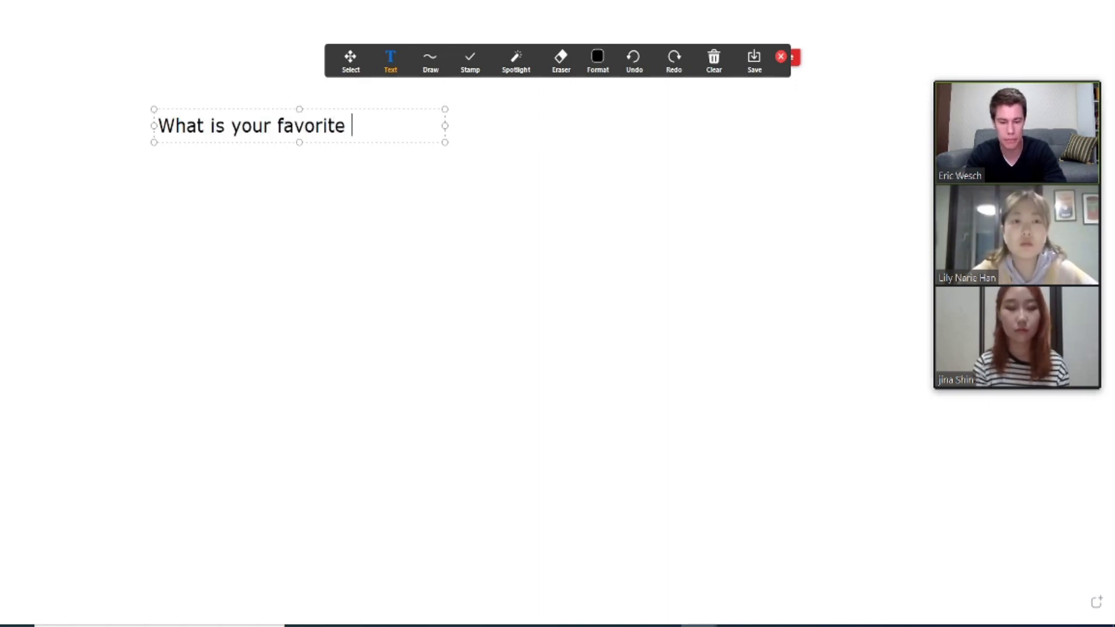
{"action": "type", "text": "_______?"}
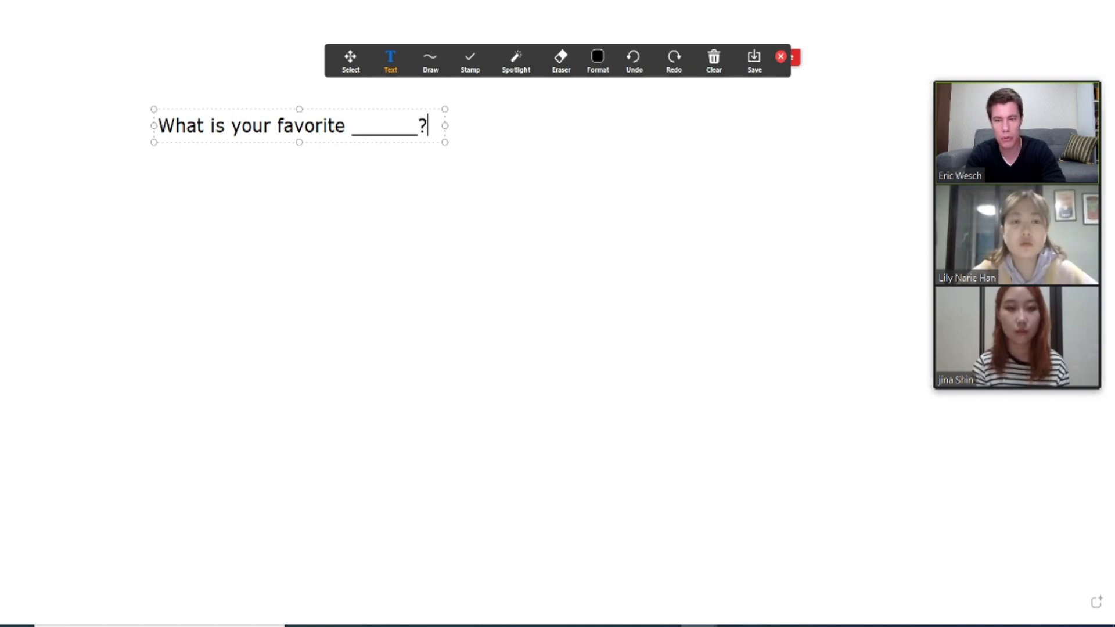
{"action": "key", "text": "Return"}
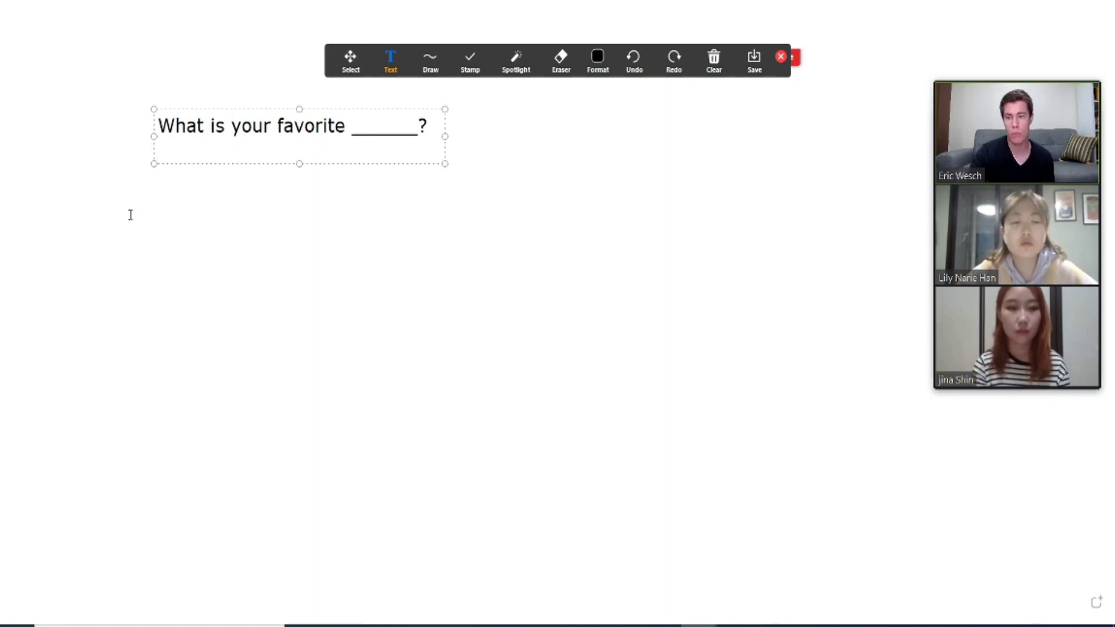
Step: Add a 'Student A' label under the question and a 'Student B' label much lower down
{"action": "left_click", "coordinate": [92, 192]}
{"action": "left_click", "coordinate": [66, 189]}
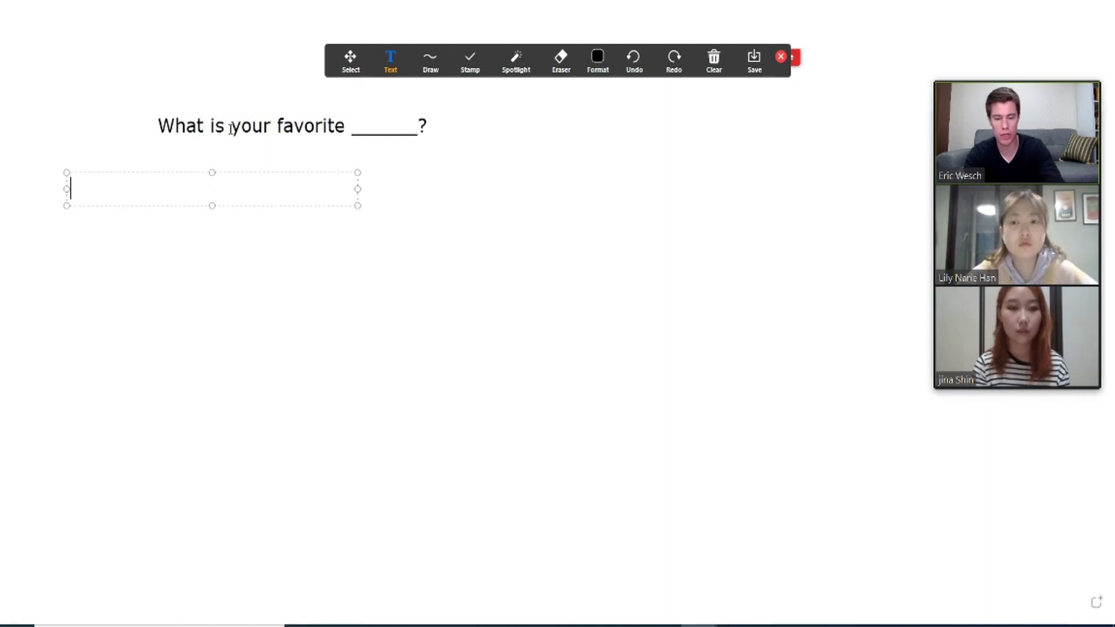
{"action": "type", "text": "Student "}
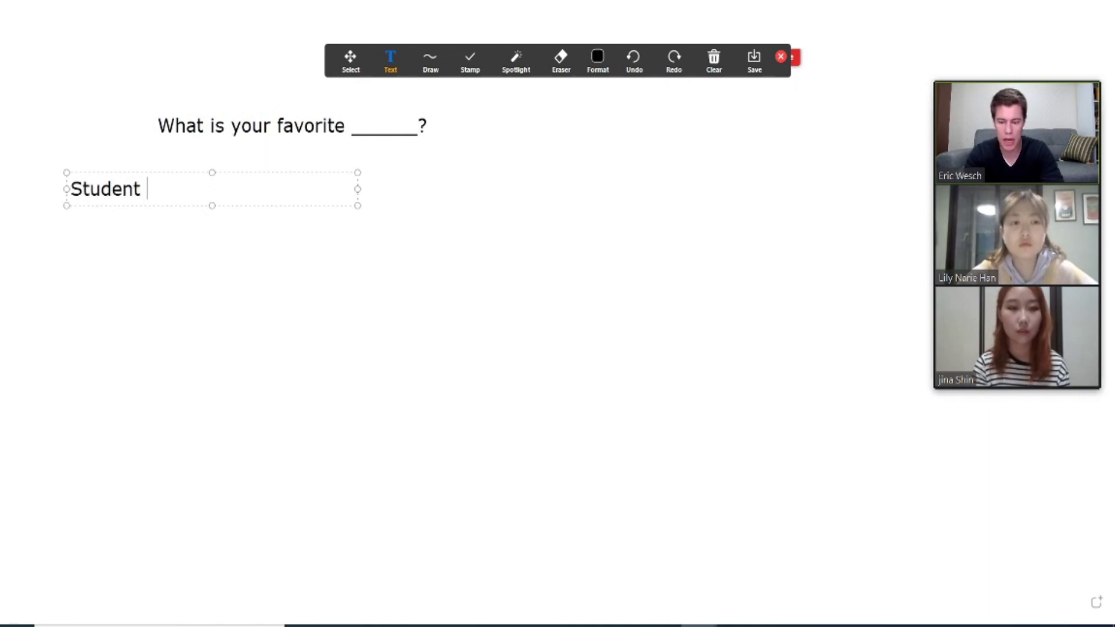
{"action": "type", "text": "A"}
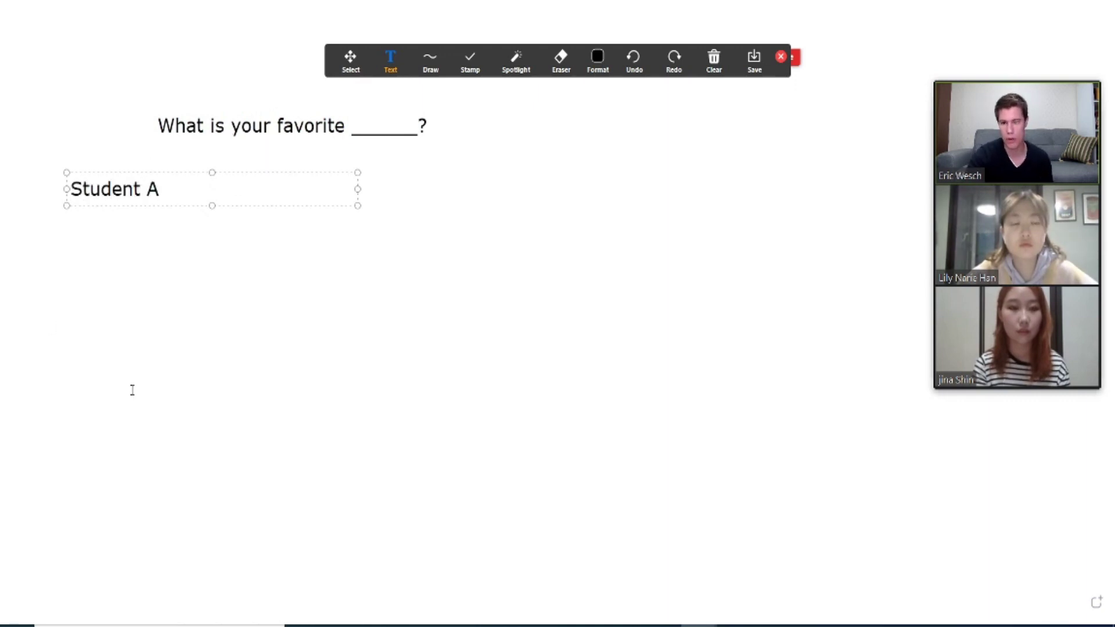
{"action": "left_click", "coordinate": [75, 399]}
{"action": "left_click", "coordinate": [68, 398]}
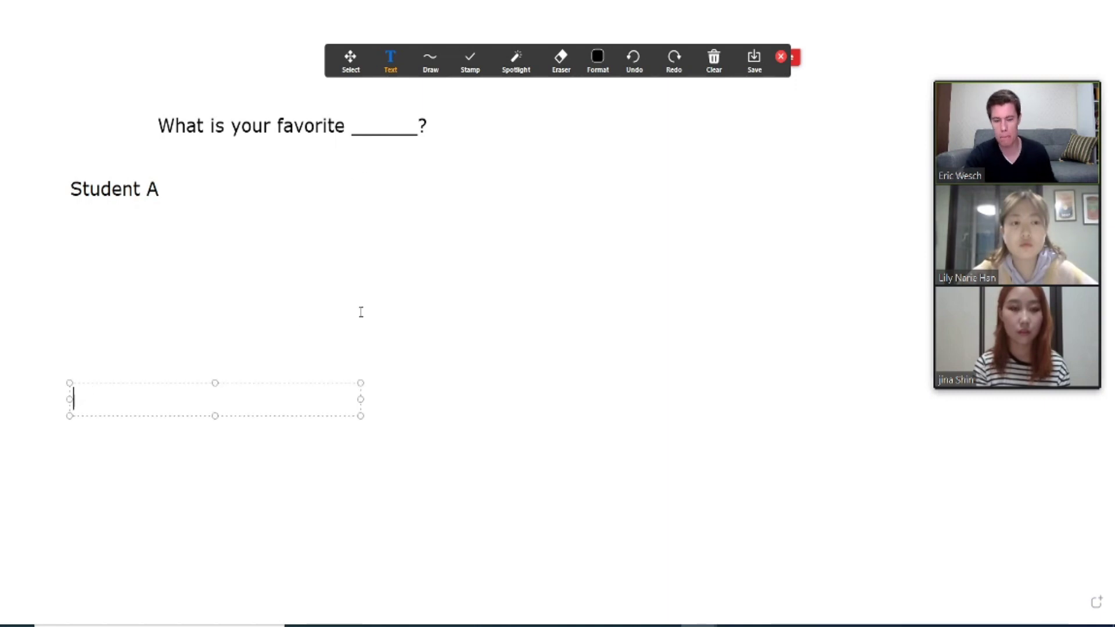
{"action": "type", "text": "Student B"}
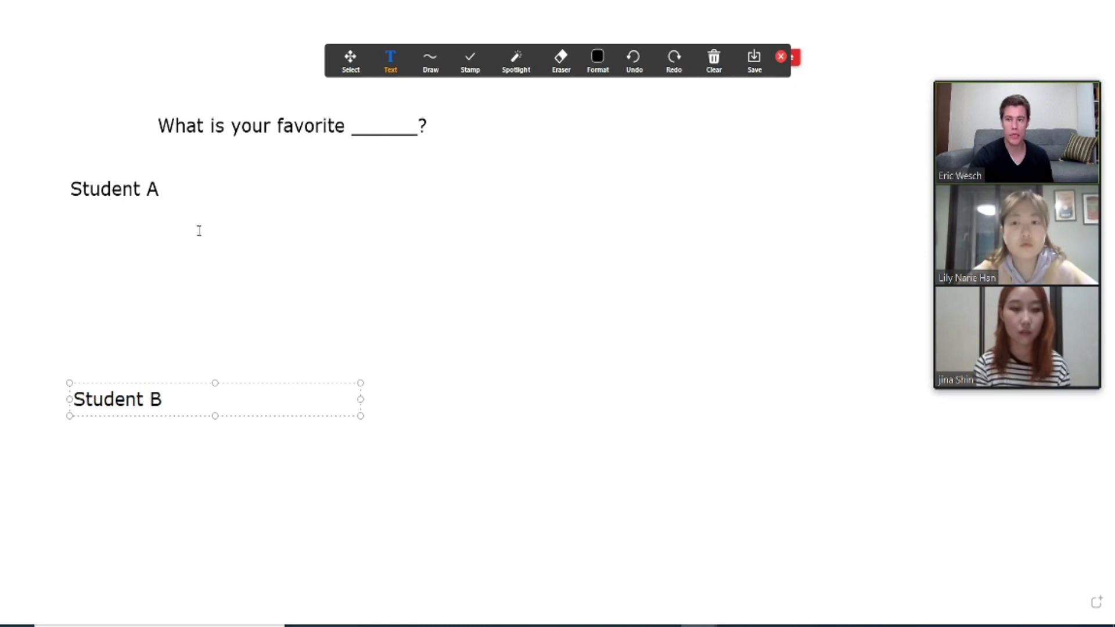
{"action": "left_click", "coordinate": [72, 227]}
{"action": "left_click", "coordinate": [66, 227]}
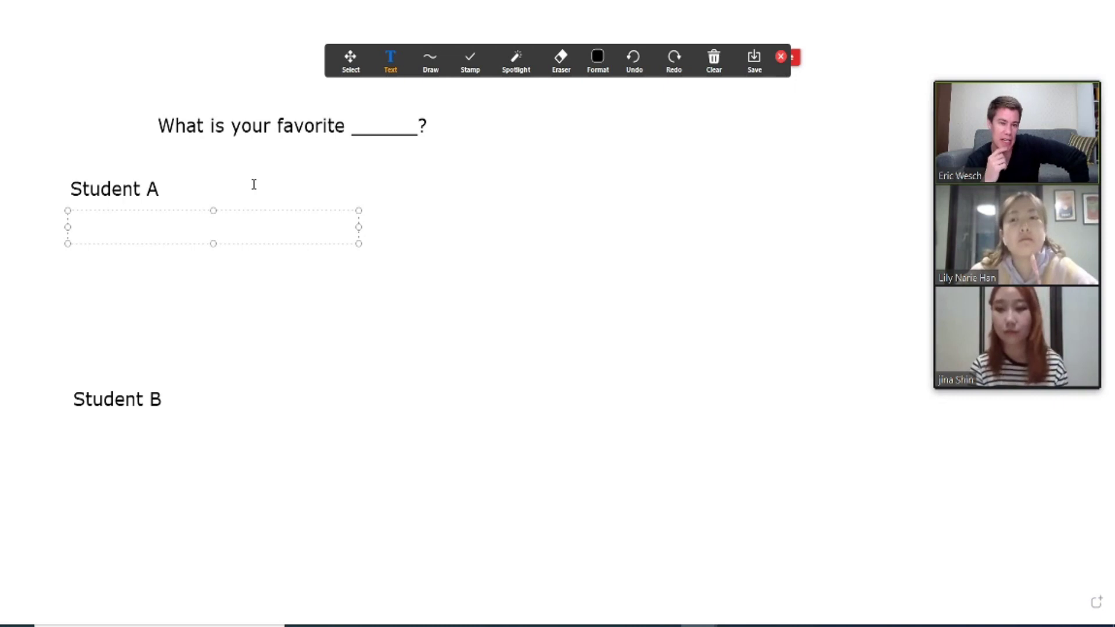
Step: Enter 'Movies', 'actor' and 'music' as separate text boxes beneath Student A
{"action": "type", "text": "Mm"}
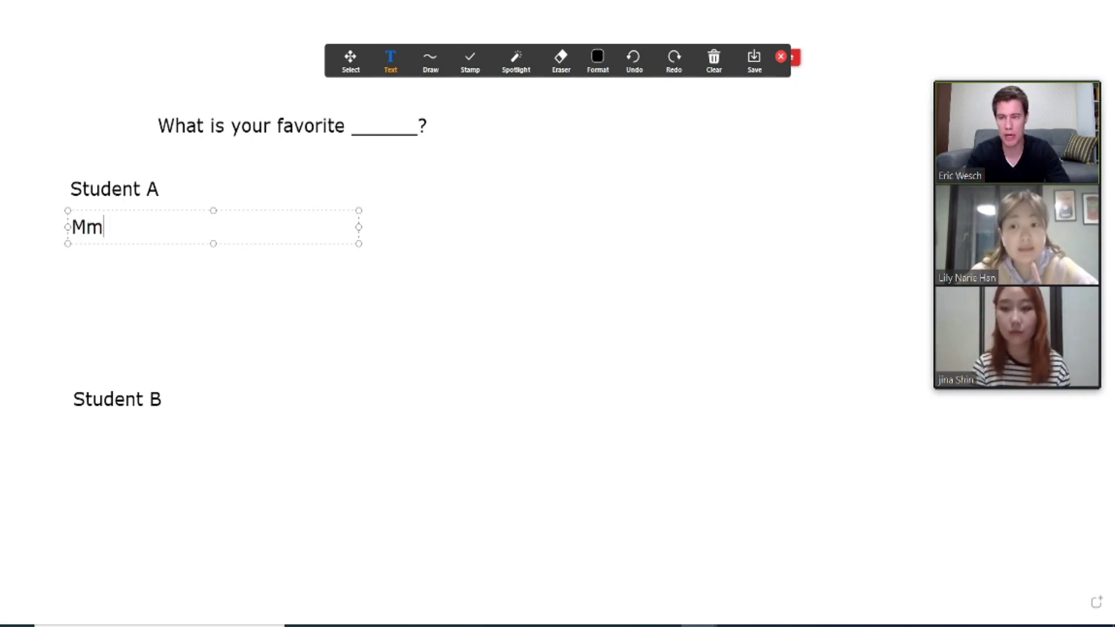
{"action": "key", "text": "BackSpace"}
{"action": "type", "text": "ovies"}
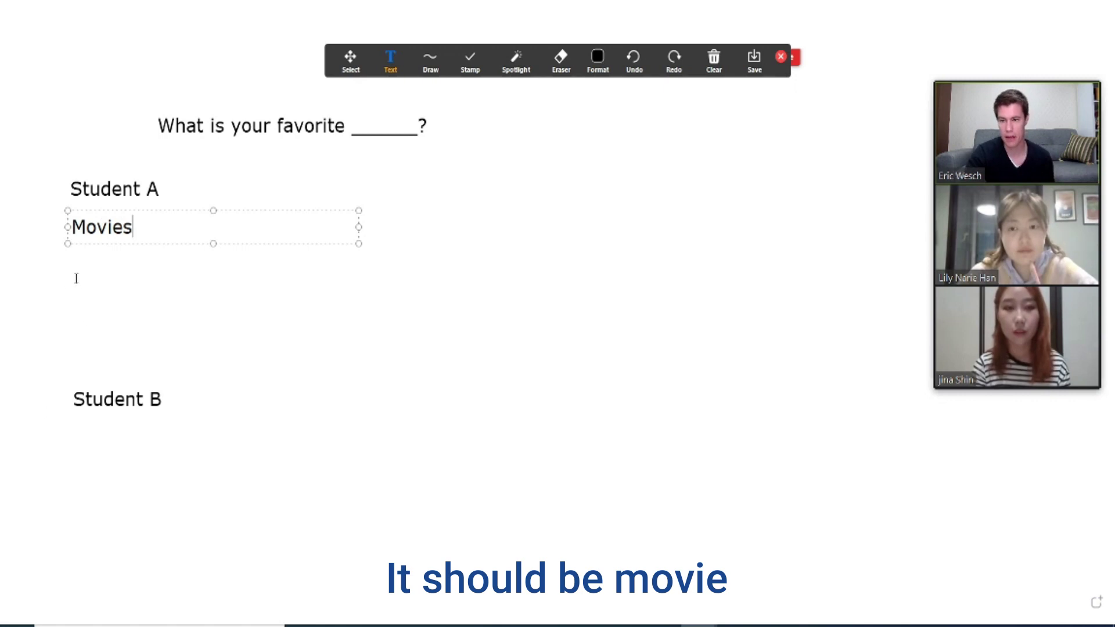
{"action": "left_click", "coordinate": [76, 279]}
{"action": "left_click", "coordinate": [75, 274]}
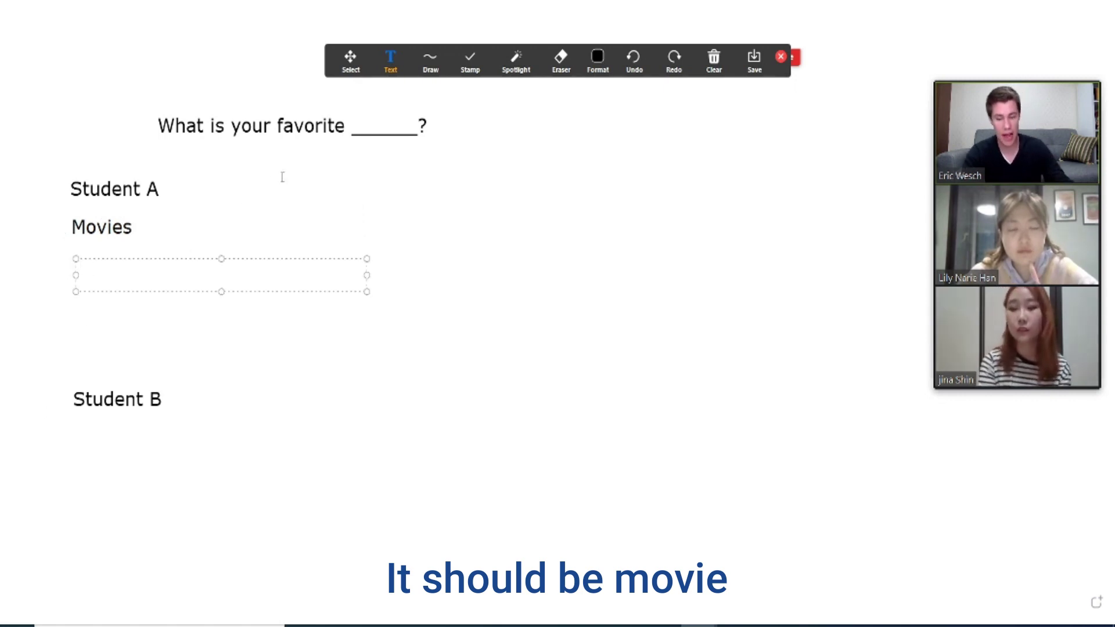
{"action": "type", "text": "actors"}
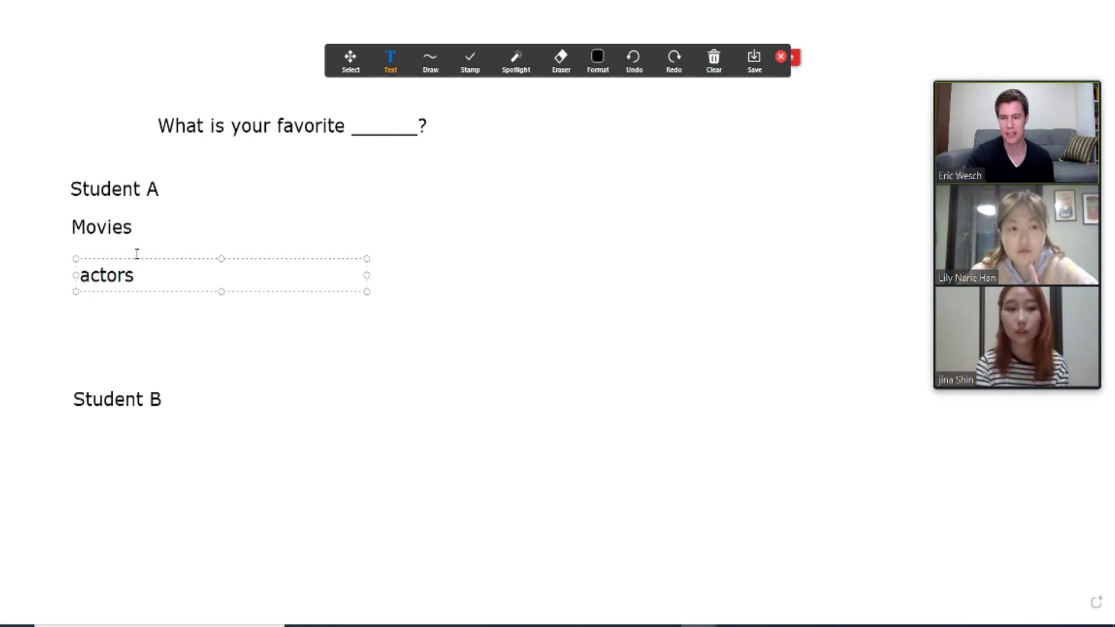
{"action": "key", "text": "BackSpace"}
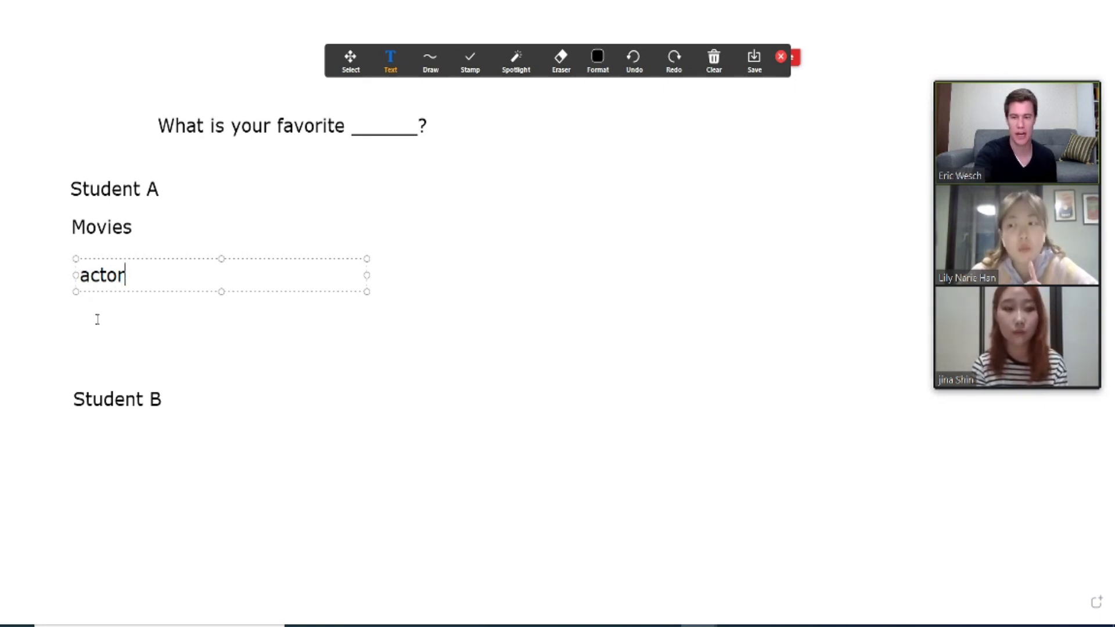
{"action": "left_click", "coordinate": [76, 317]}
{"action": "left_click", "coordinate": [77, 327]}
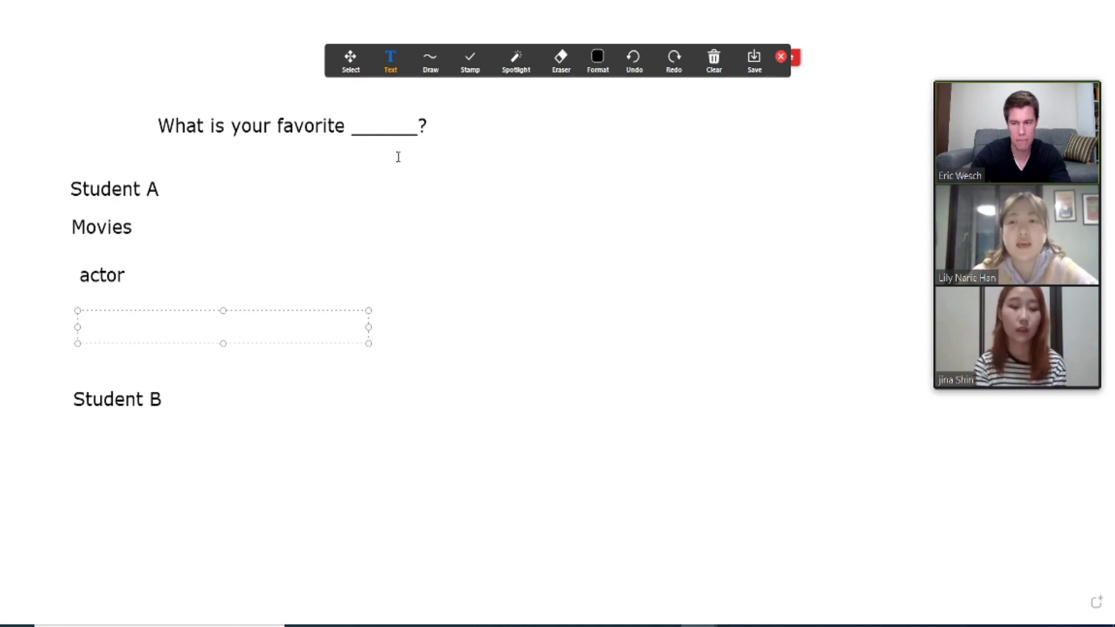
{"action": "type", "text": "music"}
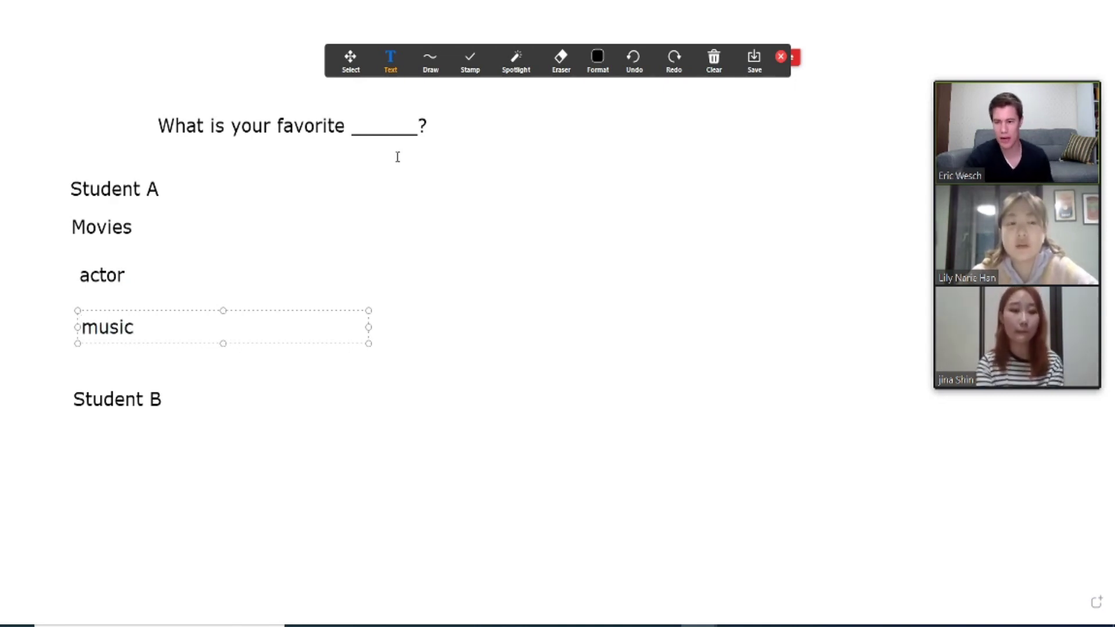
{"action": "left_click", "coordinate": [87, 442]}
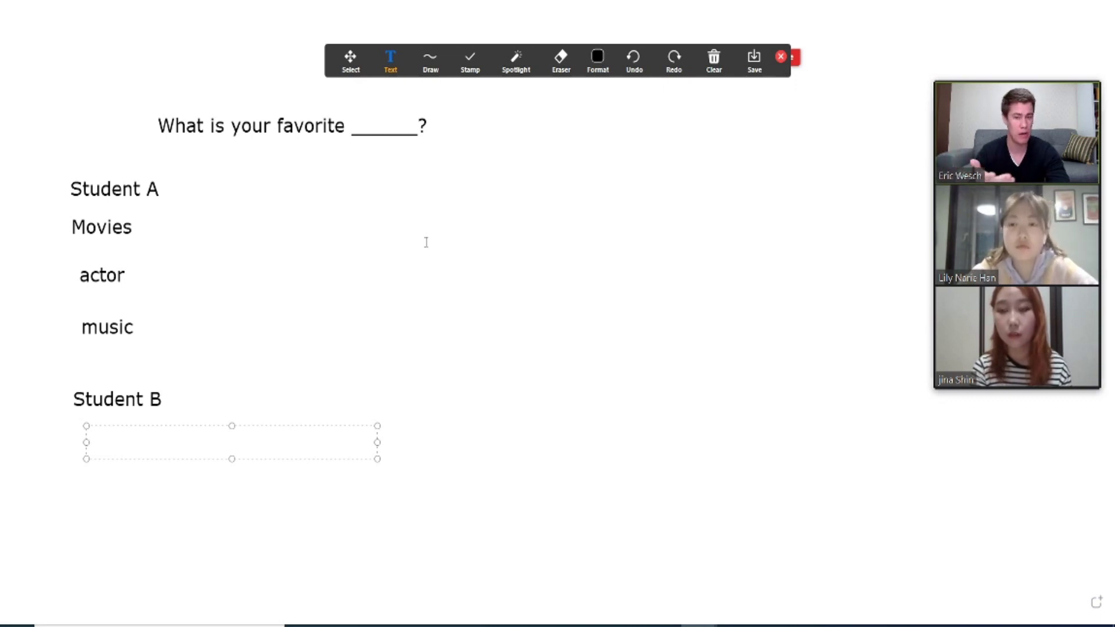
Step: Enter 'birthday present', 'food' and 'book' as separate answers beneath Student B
{"action": "type", "text": "birthd"}
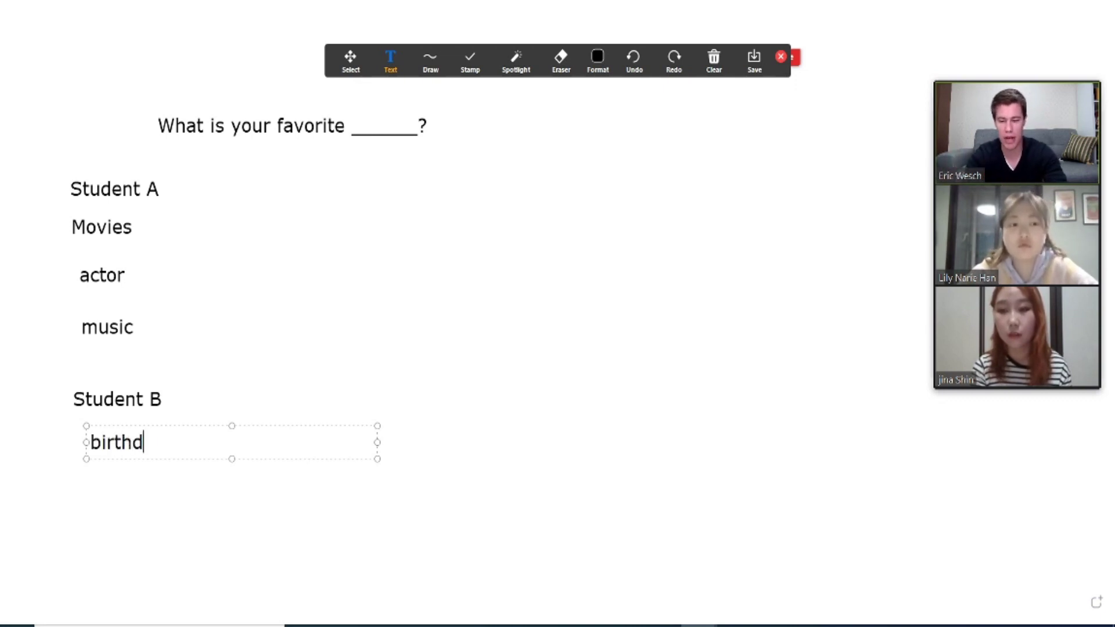
{"action": "type", "text": "ay present"}
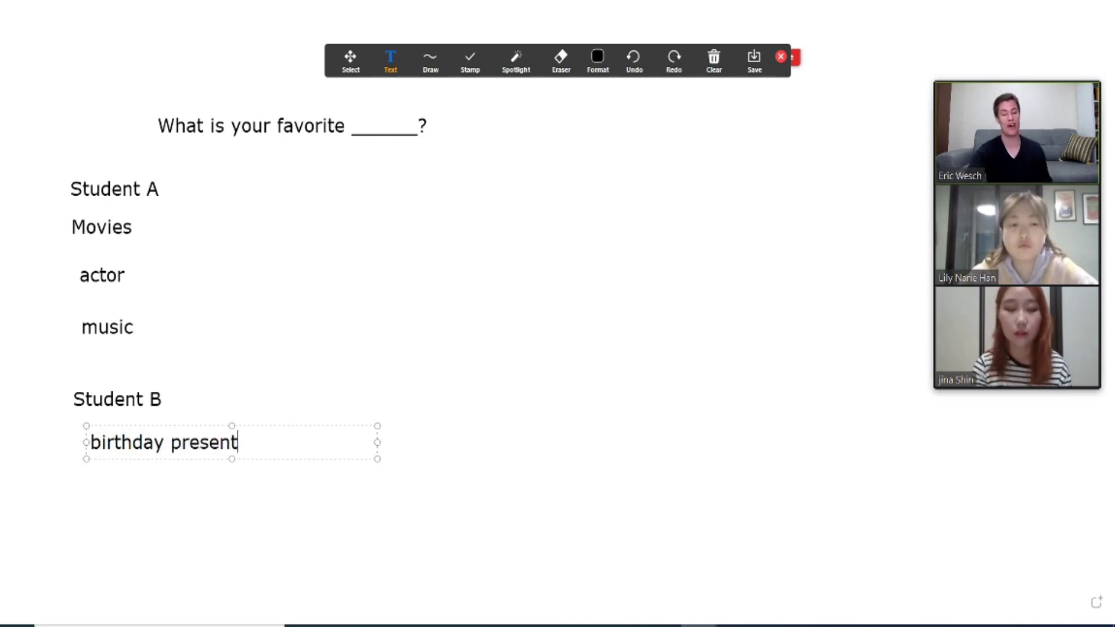
{"action": "left_click", "coordinate": [83, 491]}
{"action": "left_click", "coordinate": [91, 486]}
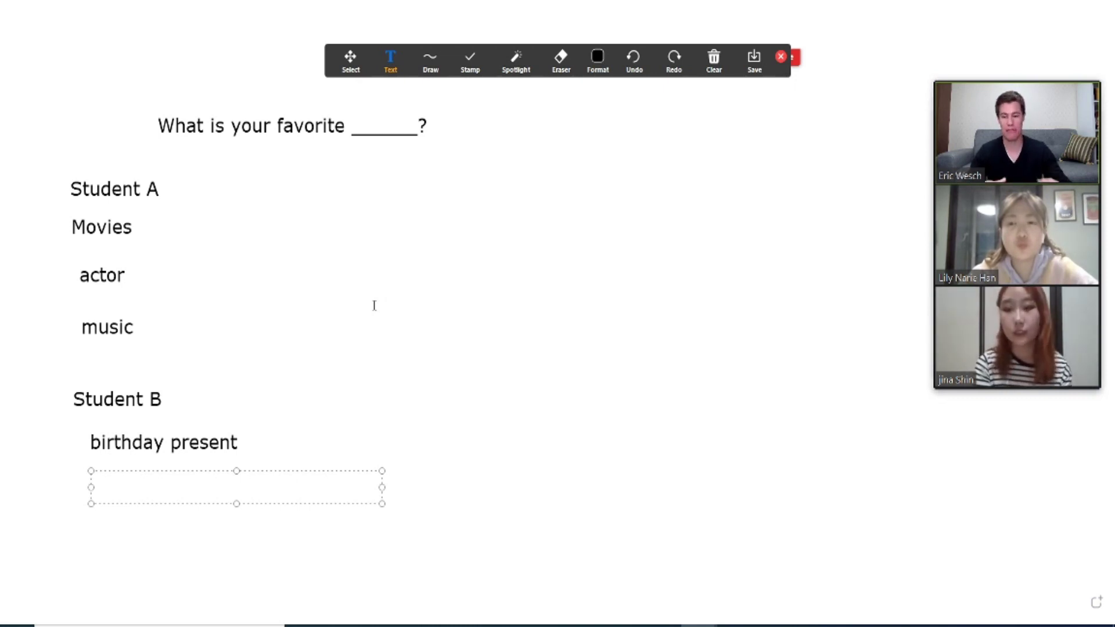
{"action": "type", "text": "food"}
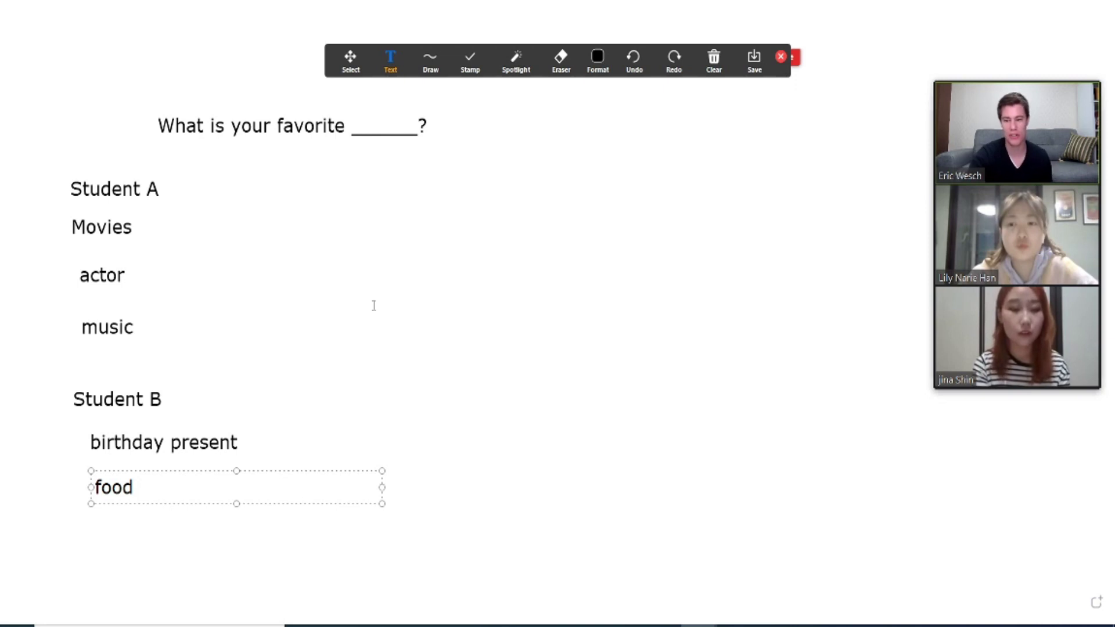
{"action": "left_click", "coordinate": [92, 537]}
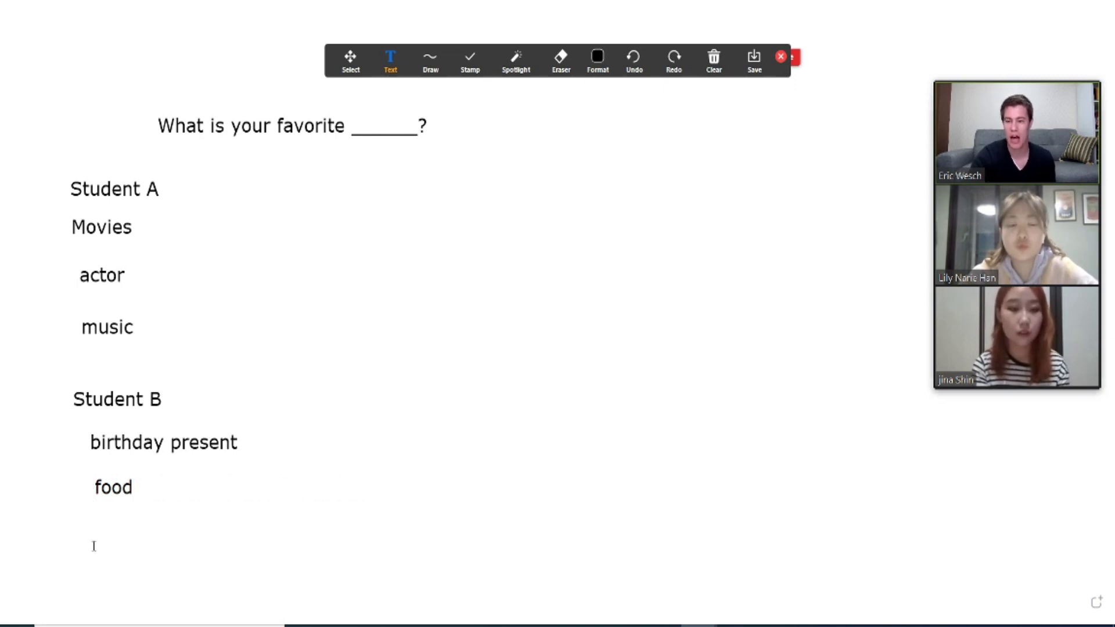
{"action": "left_click", "coordinate": [93, 546]}
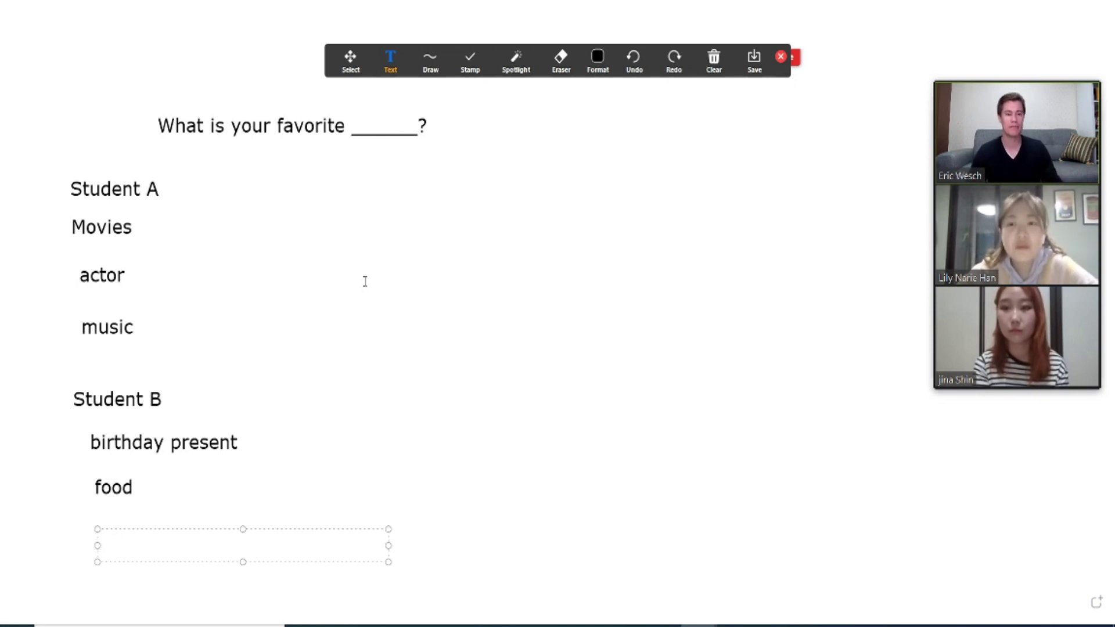
{"action": "type", "text": "book"}
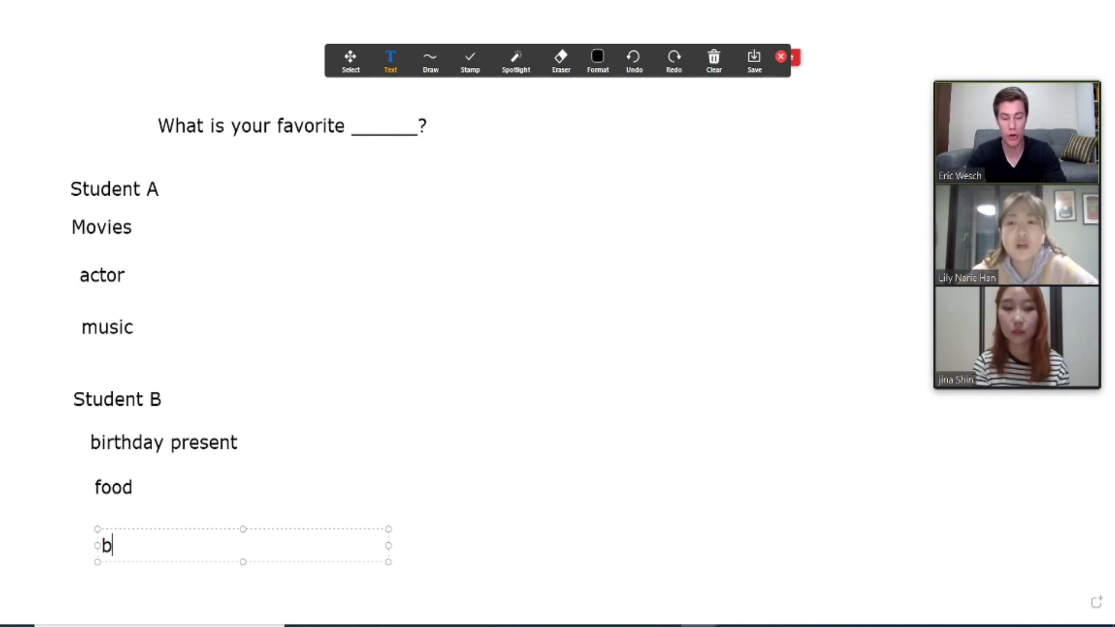
{"action": "left_click", "coordinate": [431, 293]}
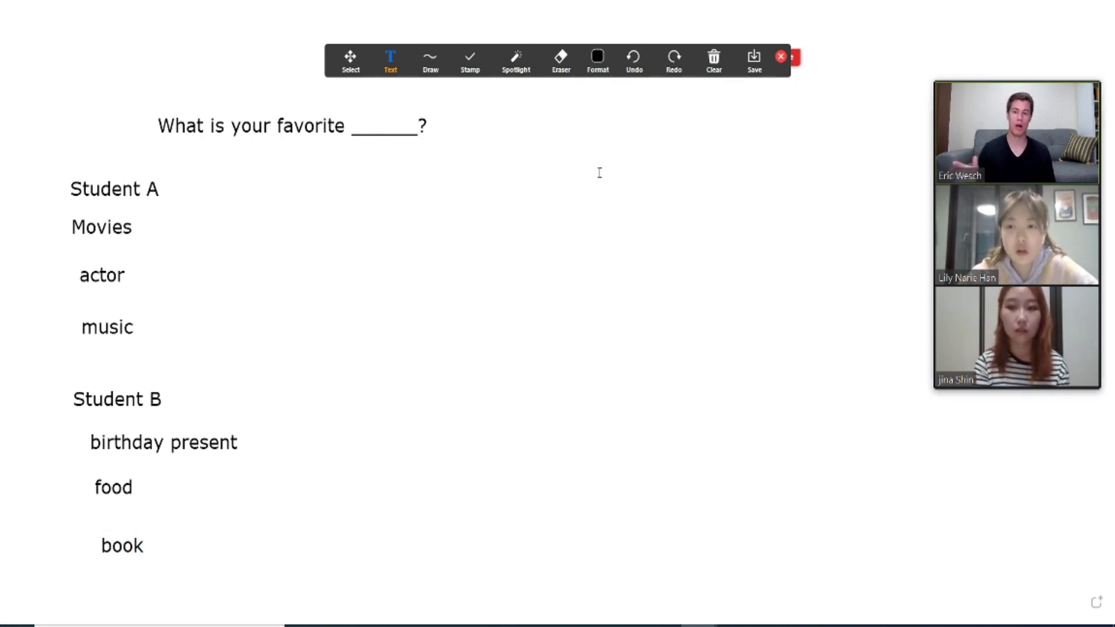
{"action": "left_click", "coordinate": [716, 70]}
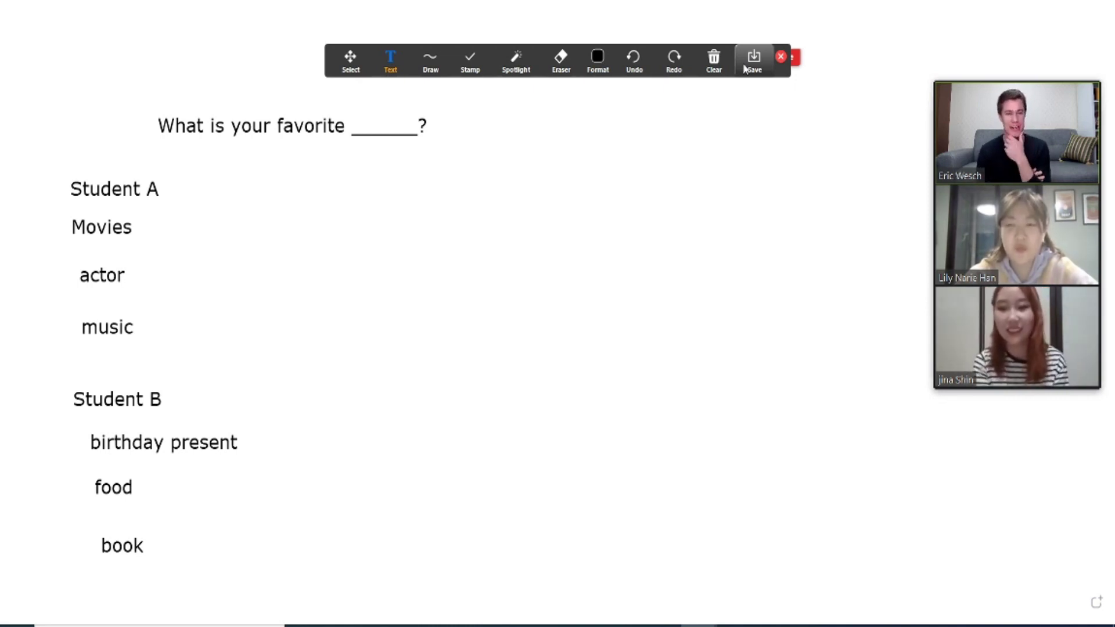
Step: Exit full screen, save the whiteboard worksheet as an image, then close the whiteboard
{"action": "key", "text": "Escape"}
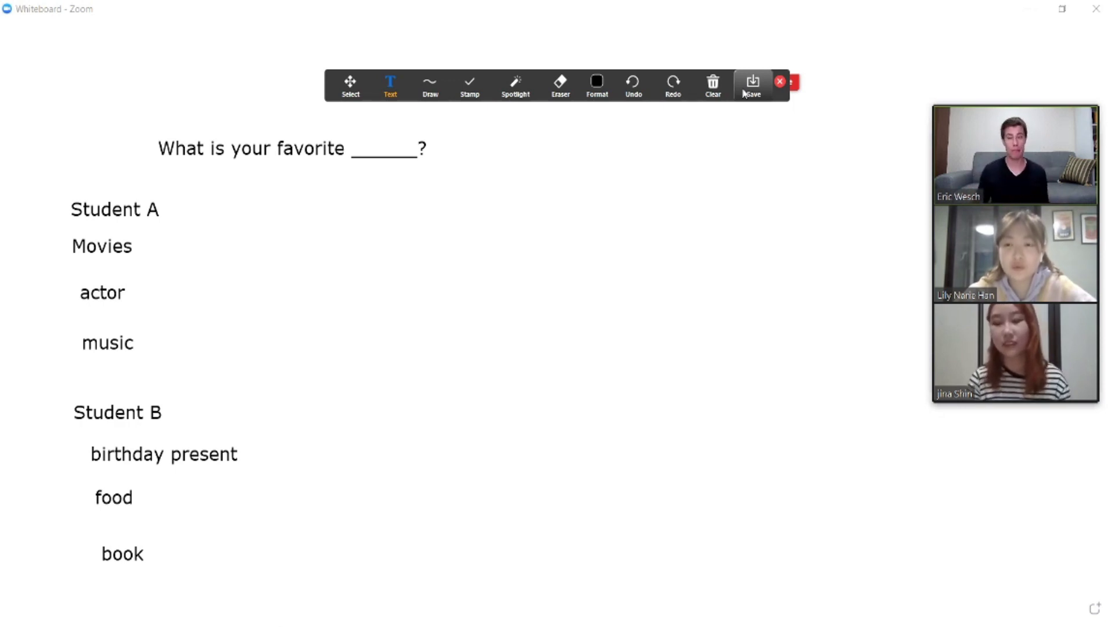
{"action": "left_click", "coordinate": [754, 87]}
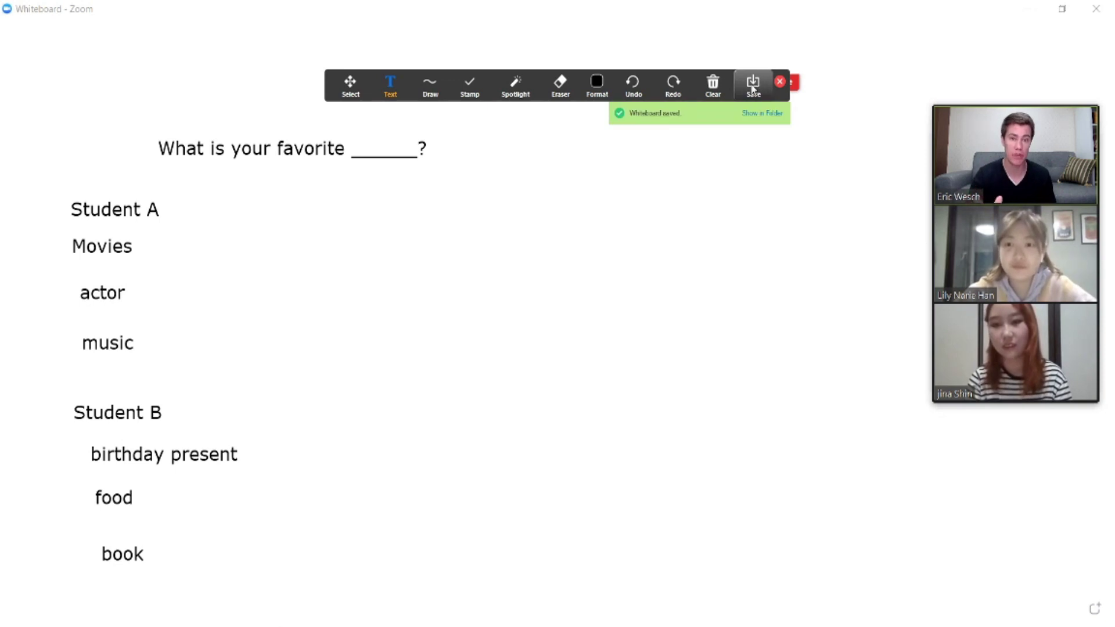
{"action": "left_click", "coordinate": [779, 82]}
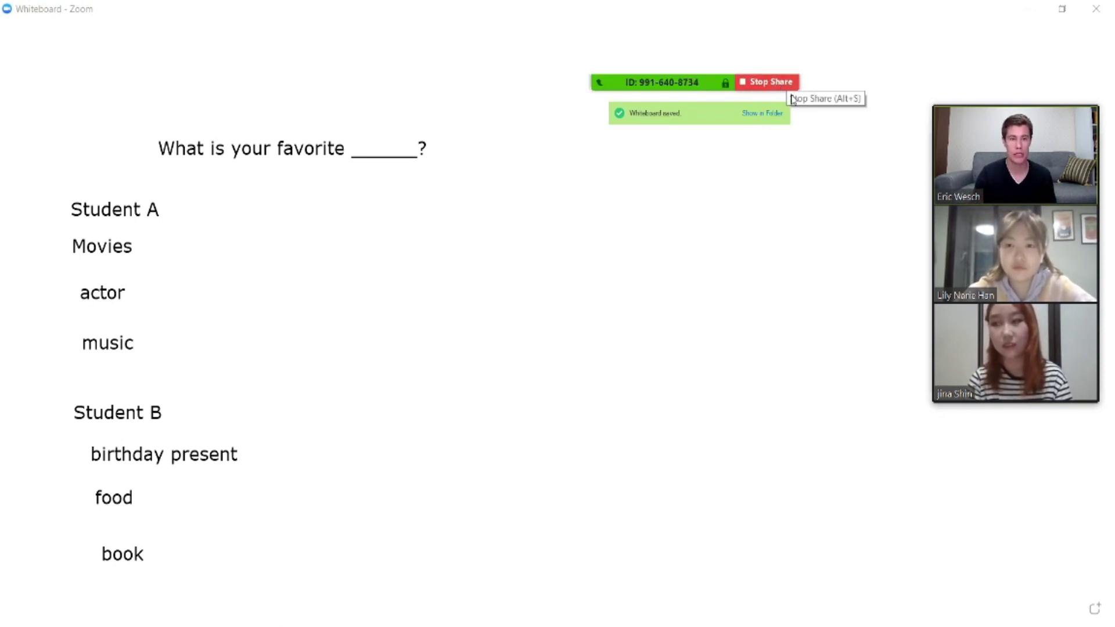
Step: End the whiteboard screen share and bring up the group chat
{"action": "left_click", "coordinate": [760, 83]}
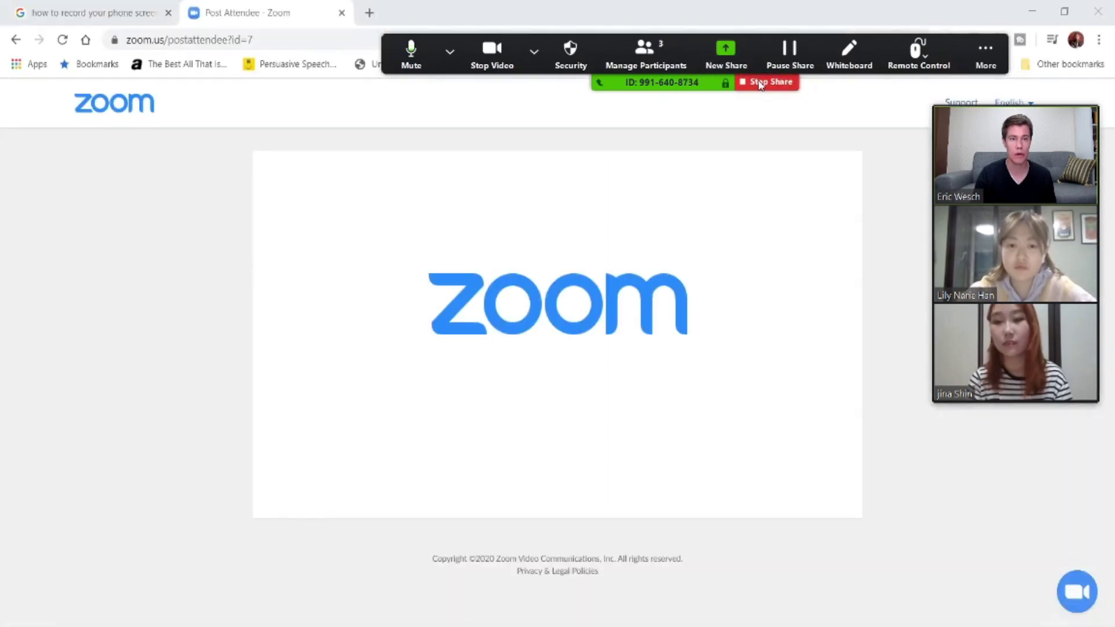
{"action": "left_click", "coordinate": [761, 83]}
{"action": "left_click", "coordinate": [534, 616]}
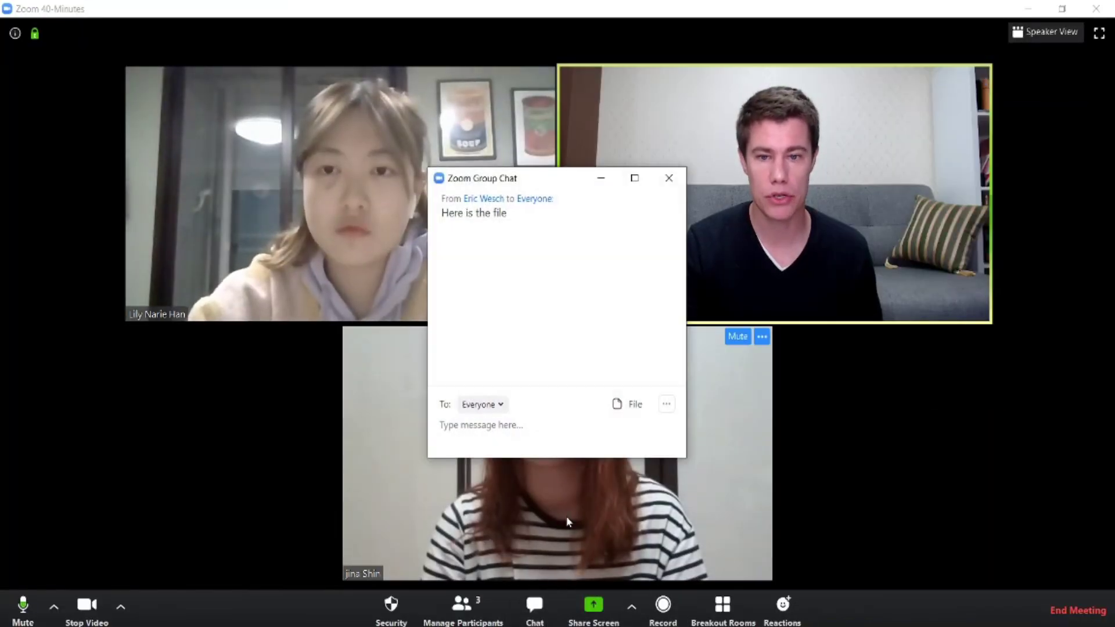
Step: In the chat's file picker, browse from This PC into Documents > Zoom
{"action": "left_click", "coordinate": [626, 404]}
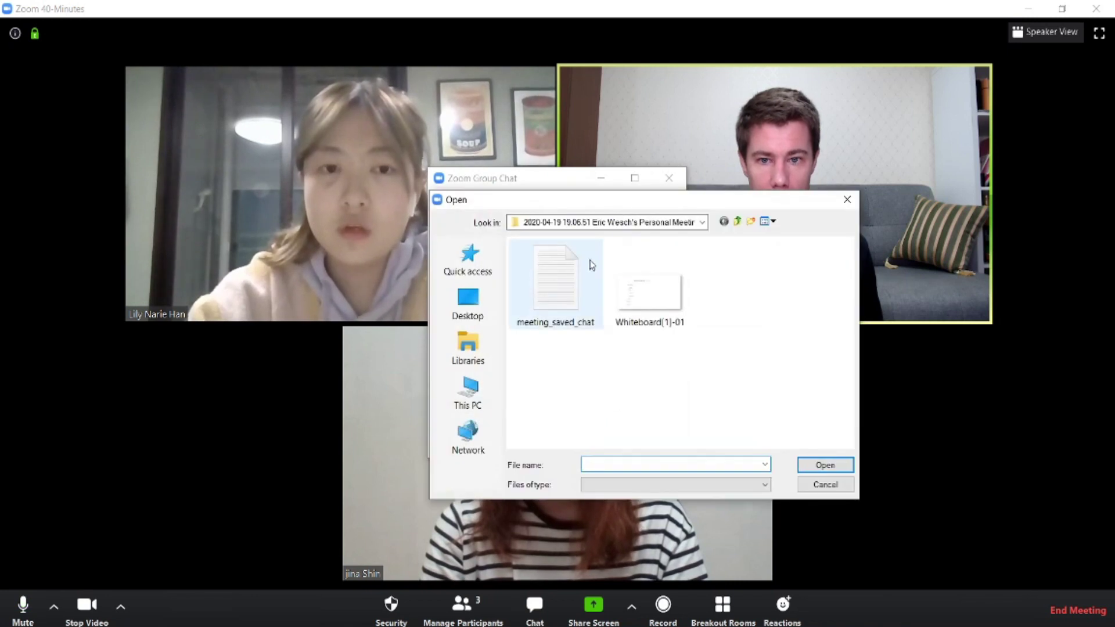
{"action": "left_click", "coordinate": [738, 222]}
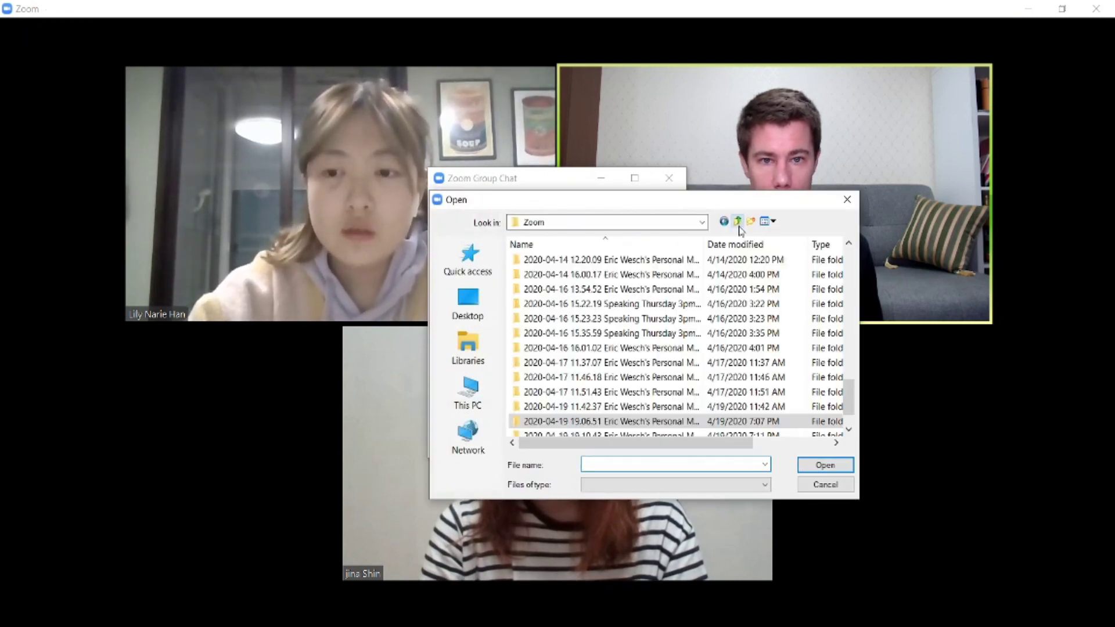
{"action": "scroll", "coordinate": [657, 409], "scroll_direction": "down", "scroll_amount": 1}
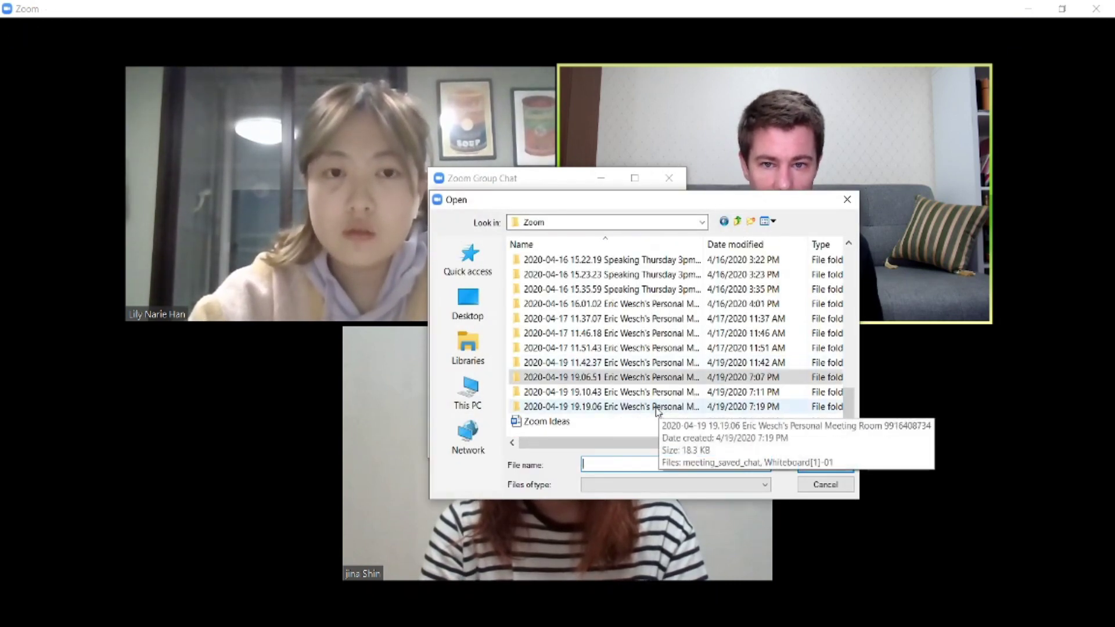
{"action": "left_click", "coordinate": [737, 221]}
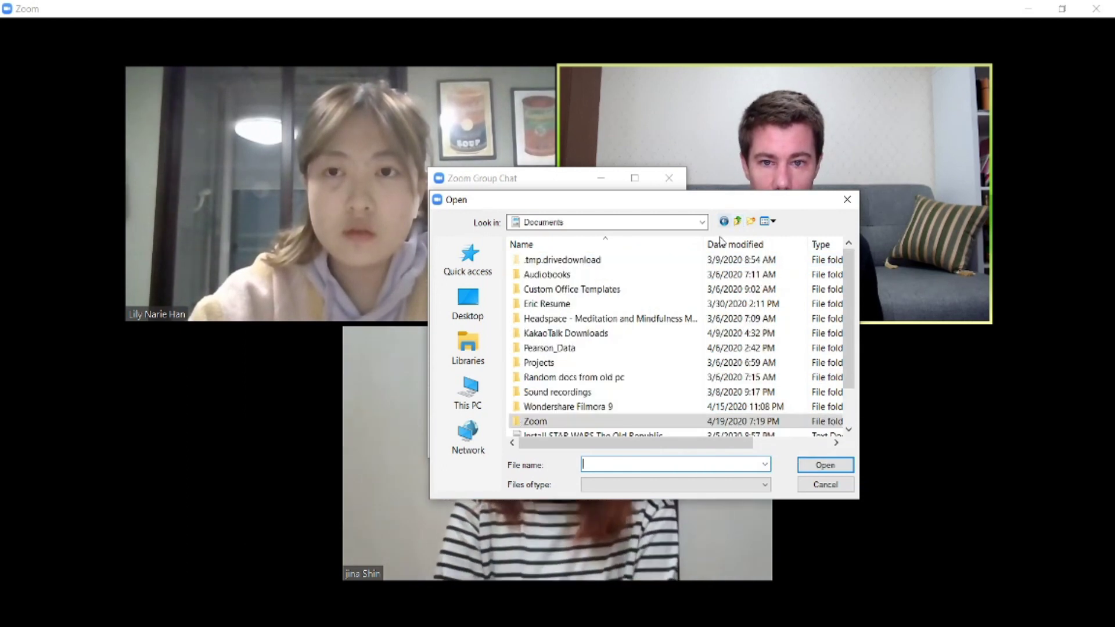
{"action": "left_click", "coordinate": [738, 222]}
{"action": "left_click", "coordinate": [738, 221]}
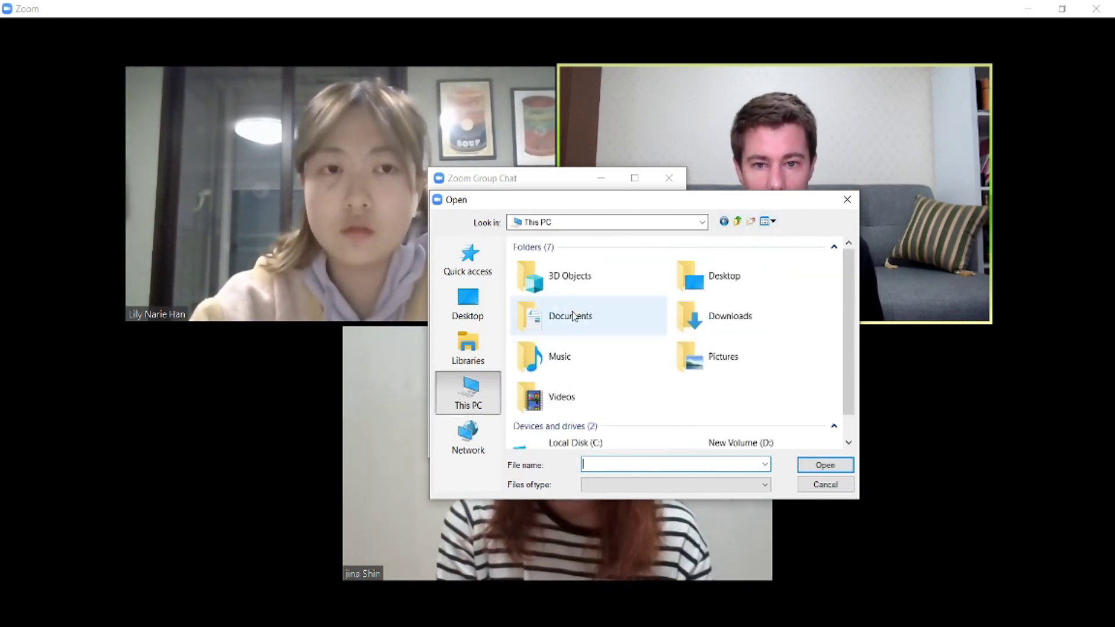
{"action": "double_click", "coordinate": [574, 315]}
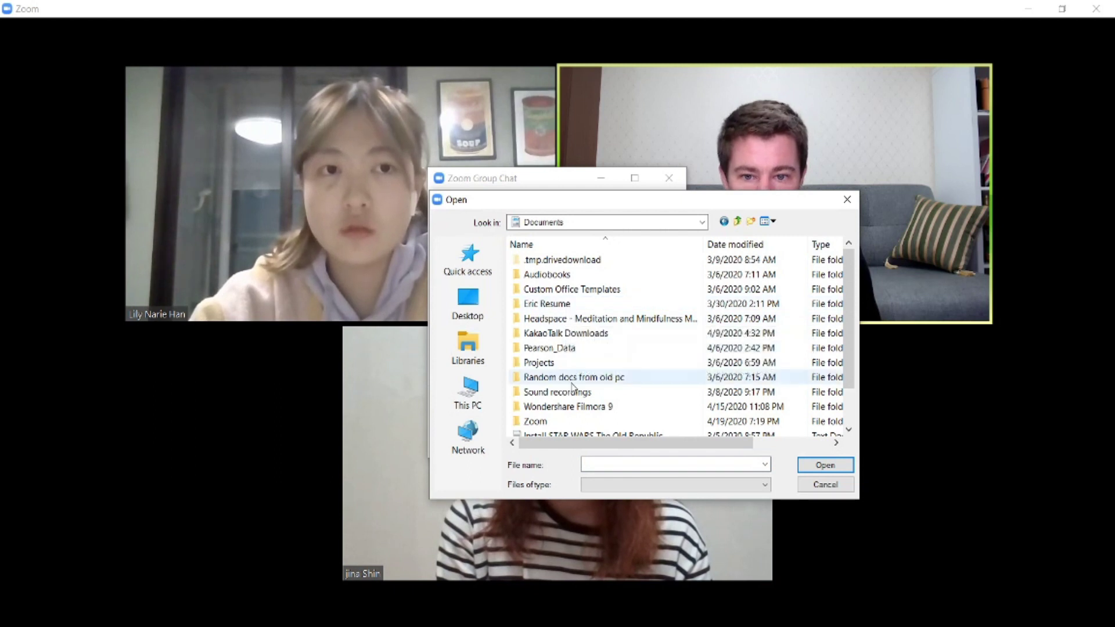
{"action": "double_click", "coordinate": [566, 421]}
Step: Send Whiteboard[1]-01.png from the 2020-04-19 19.19.06 folder to everyone, then close the chat
{"action": "scroll", "coordinate": [591, 337], "scroll_direction": "down", "scroll_amount": 10}
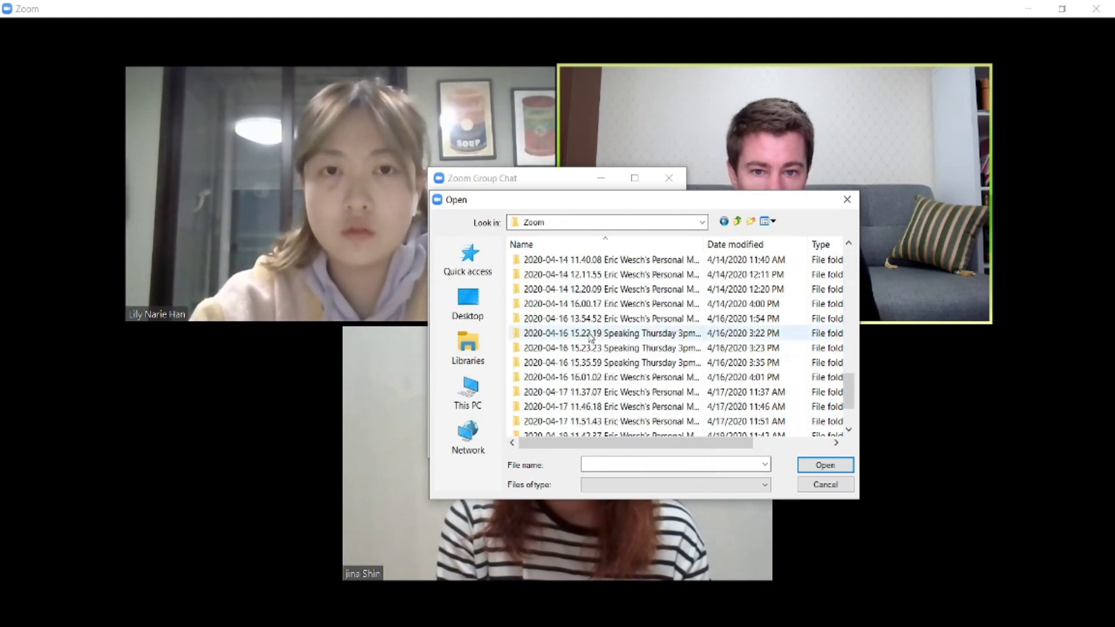
{"action": "scroll", "coordinate": [591, 336], "scroll_direction": "down", "scroll_amount": 2}
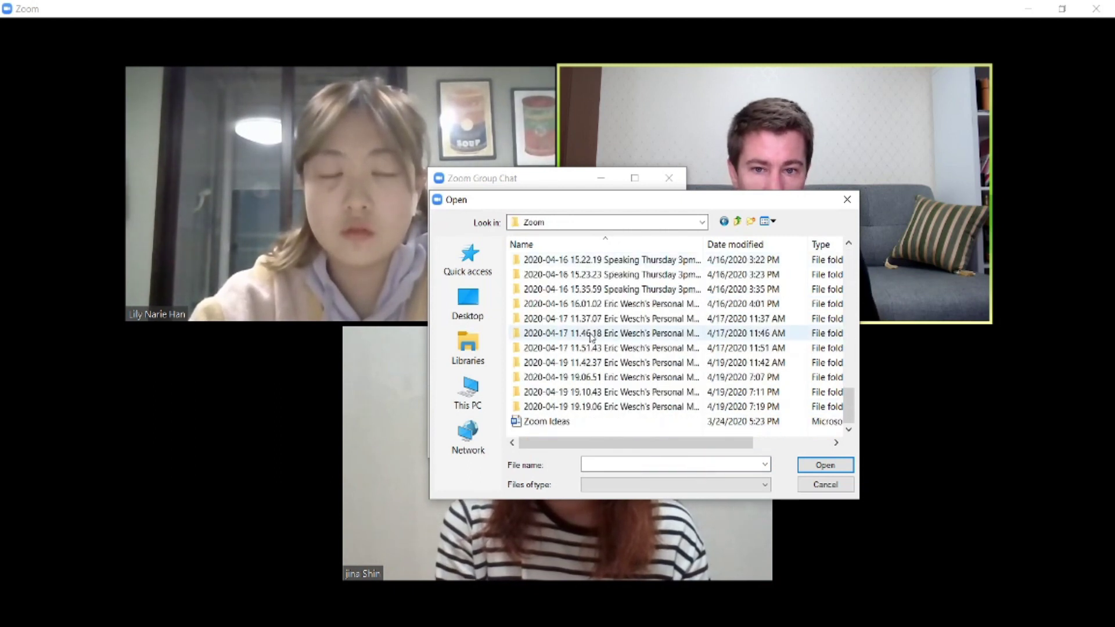
{"action": "double_click", "coordinate": [567, 409]}
{"action": "left_click", "coordinate": [652, 291]}
{"action": "left_click", "coordinate": [826, 465]}
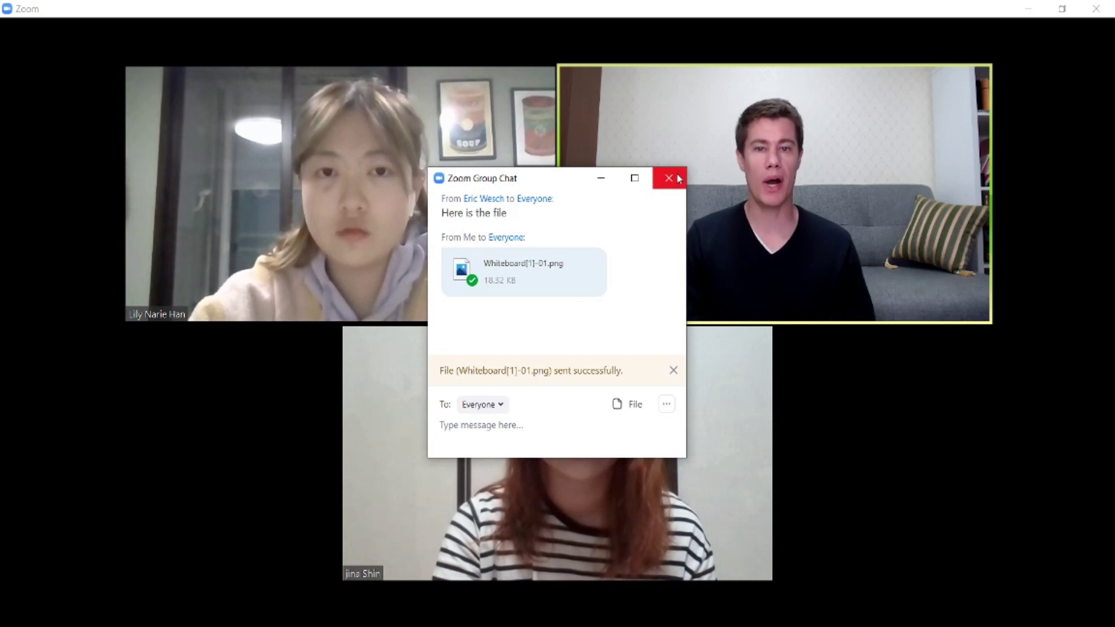
{"action": "left_click", "coordinate": [678, 179]}
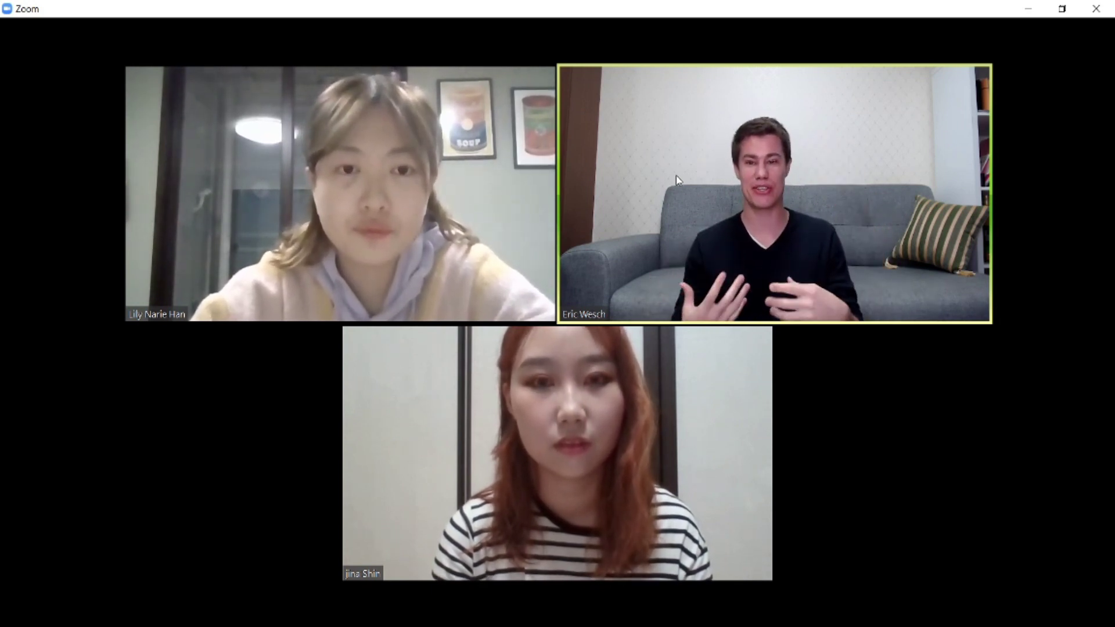
{"action": "mouse_move", "coordinate": [679, 175]}
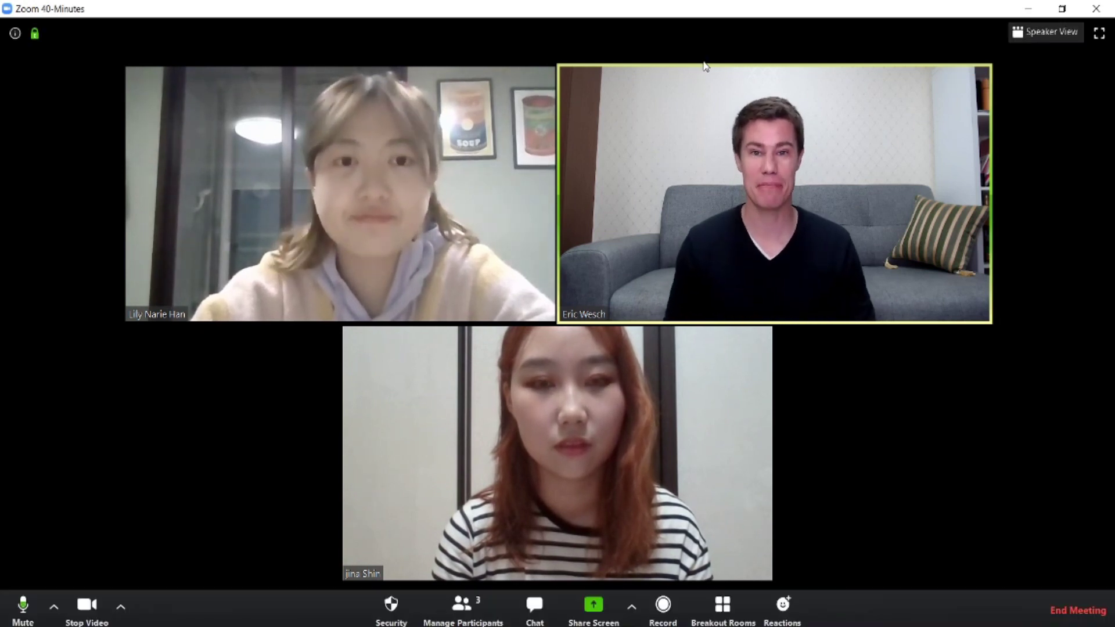
Step: Open all breakout rooms so both students enter Breakout Room 1, and move the progress panel aside
{"action": "left_click", "coordinate": [722, 607]}
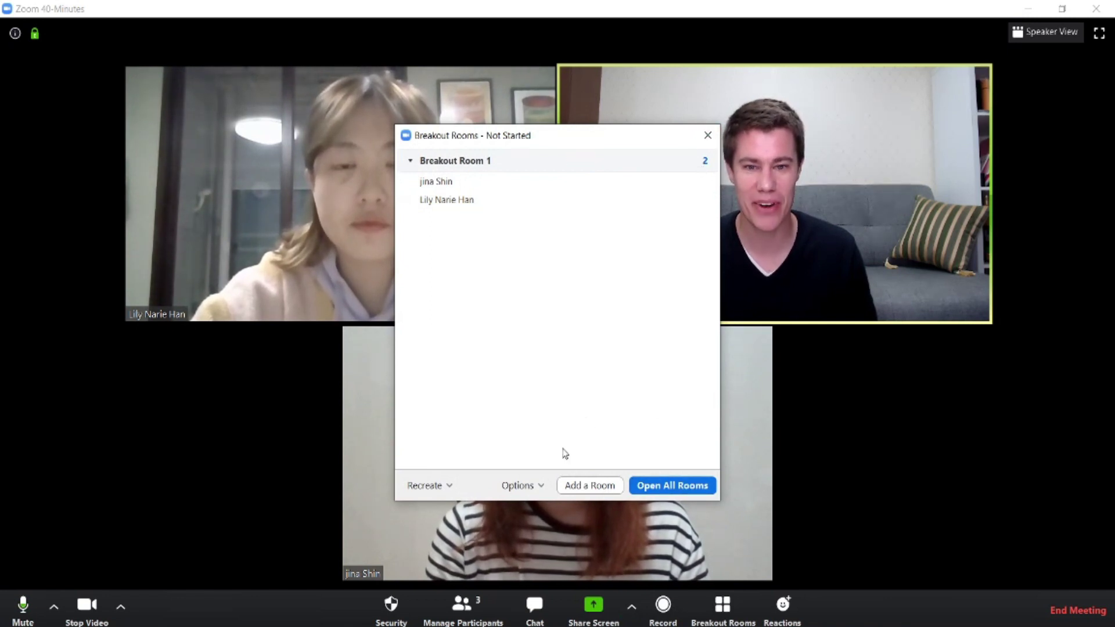
{"action": "left_click", "coordinate": [672, 488]}
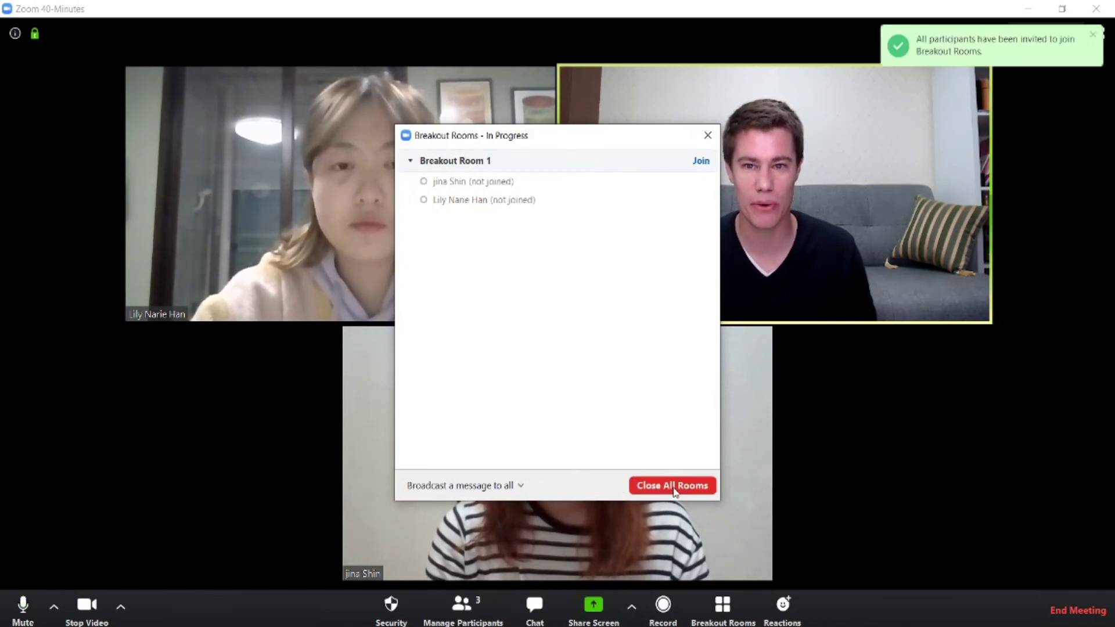
{"action": "mouse_move", "coordinate": [697, 135]}
{"action": "left_mouse_down"}
{"action": "mouse_move", "coordinate": [837, 132]}
{"action": "mouse_move", "coordinate": [950, 254]}
{"action": "mouse_move", "coordinate": [941, 246]}
{"action": "mouse_move", "coordinate": [963, 298]}
{"action": "left_mouse_up"}
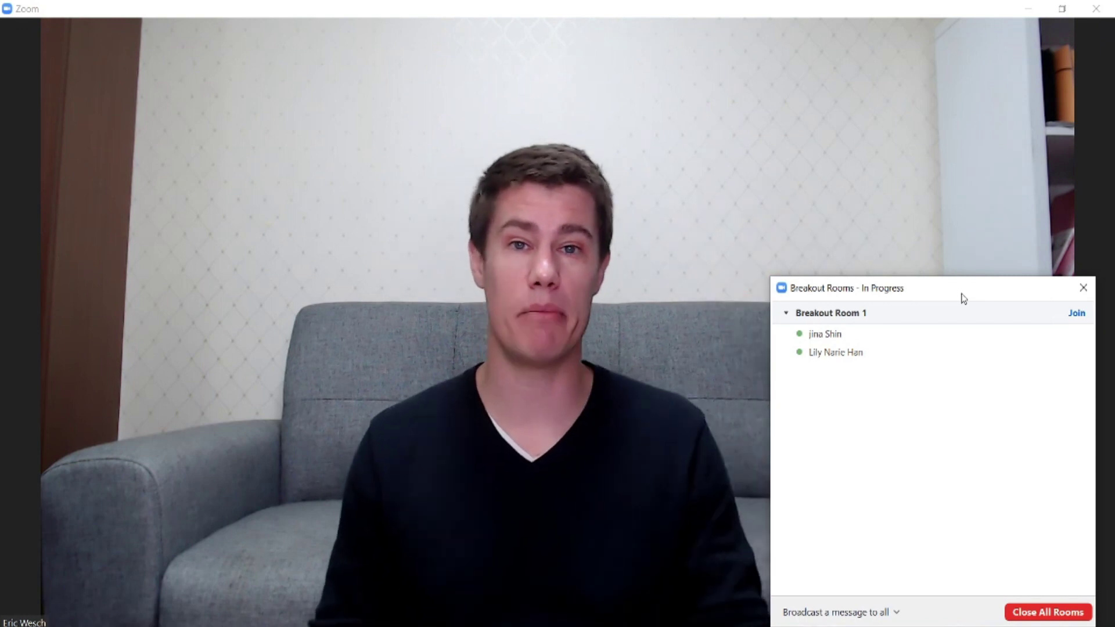
{"action": "mouse_move", "coordinate": [1015, 306]}
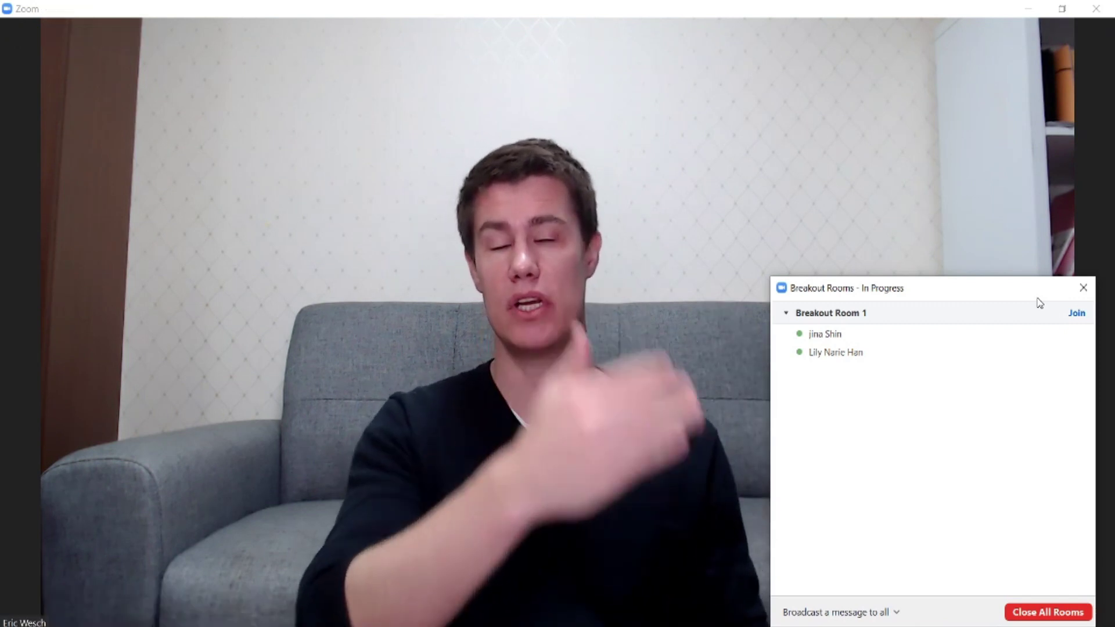
{"action": "mouse_move", "coordinate": [1045, 286]}
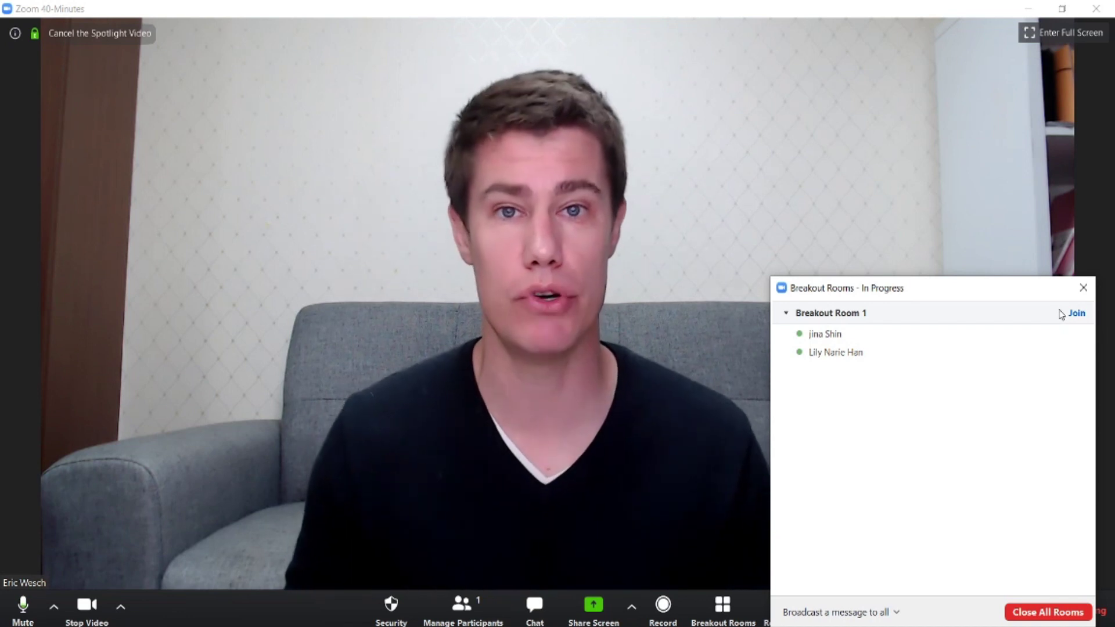
Step: Close the Breakout Rooms – In Progress panel
{"action": "left_click", "coordinate": [1083, 288]}
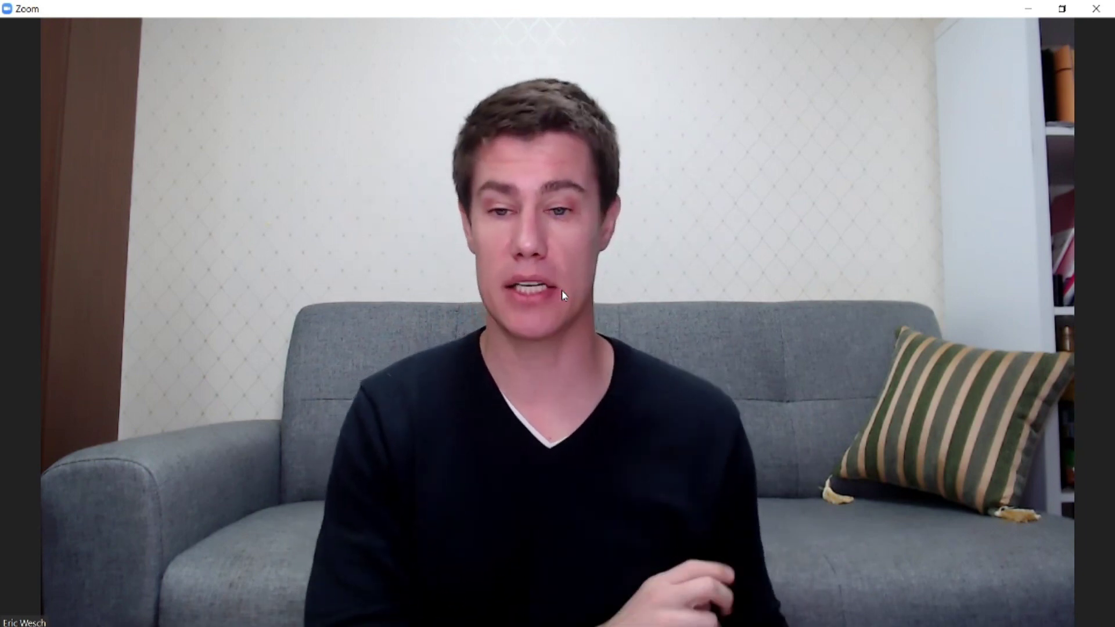
{"action": "mouse_move", "coordinate": [563, 267]}
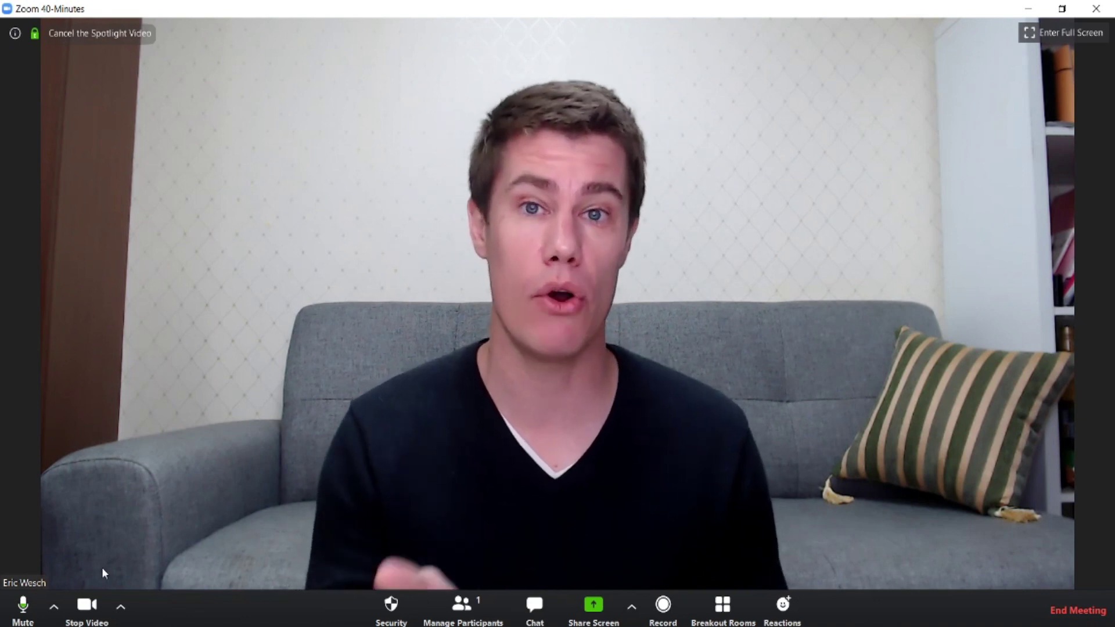
Step: Stop video, then join Breakout Room 1 from the Breakout Rooms overview and confirm
{"action": "left_click", "coordinate": [102, 612]}
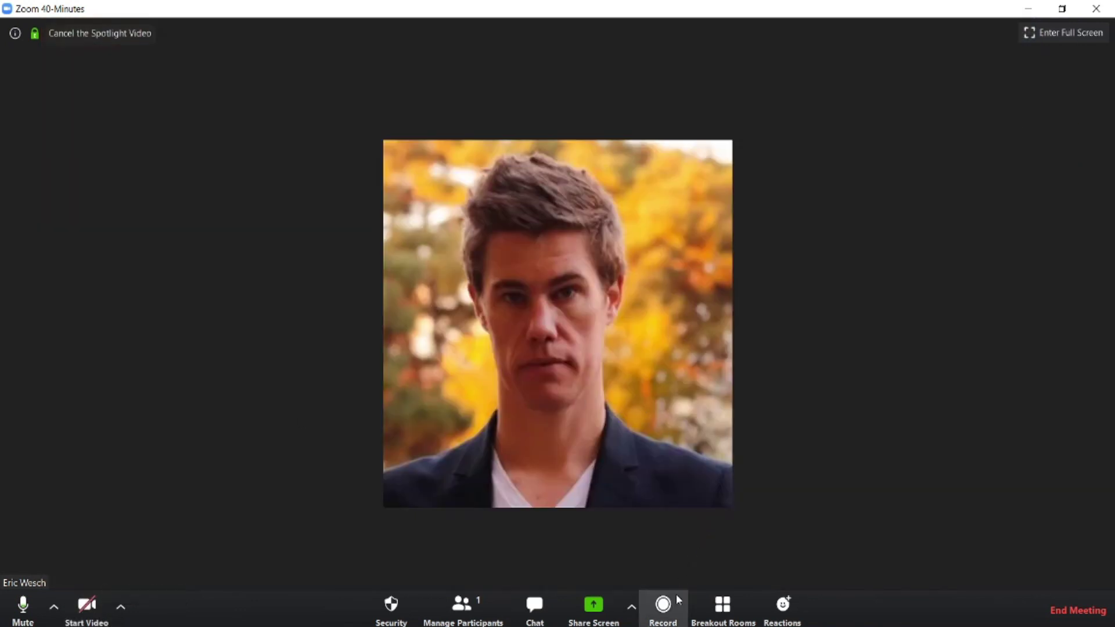
{"action": "left_click", "coordinate": [735, 622]}
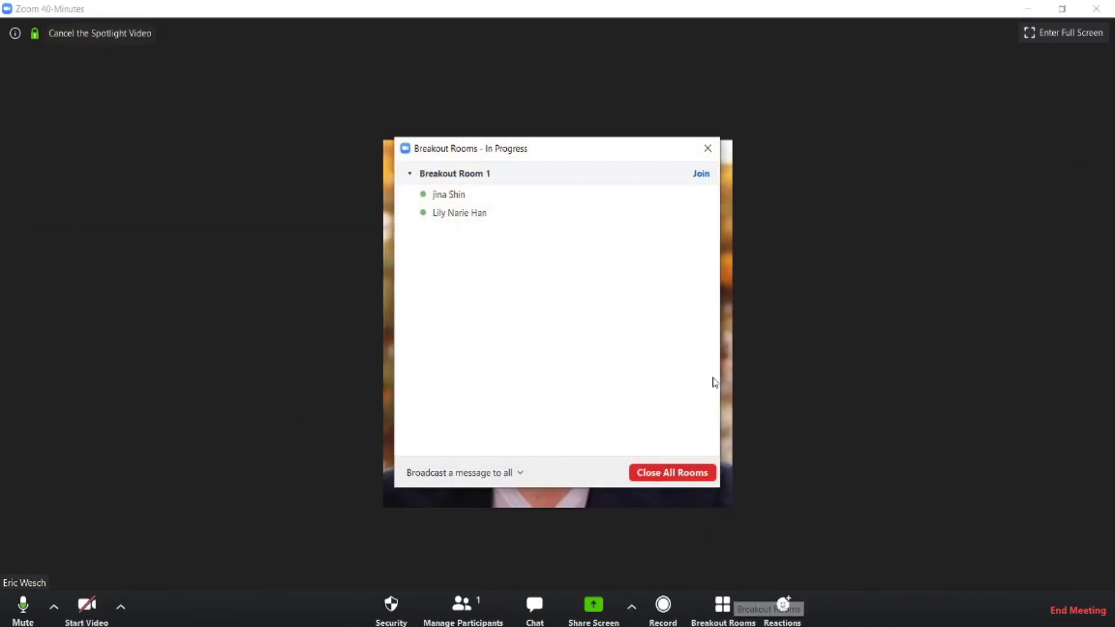
{"action": "left_click", "coordinate": [700, 177]}
{"action": "left_click", "coordinate": [758, 185]}
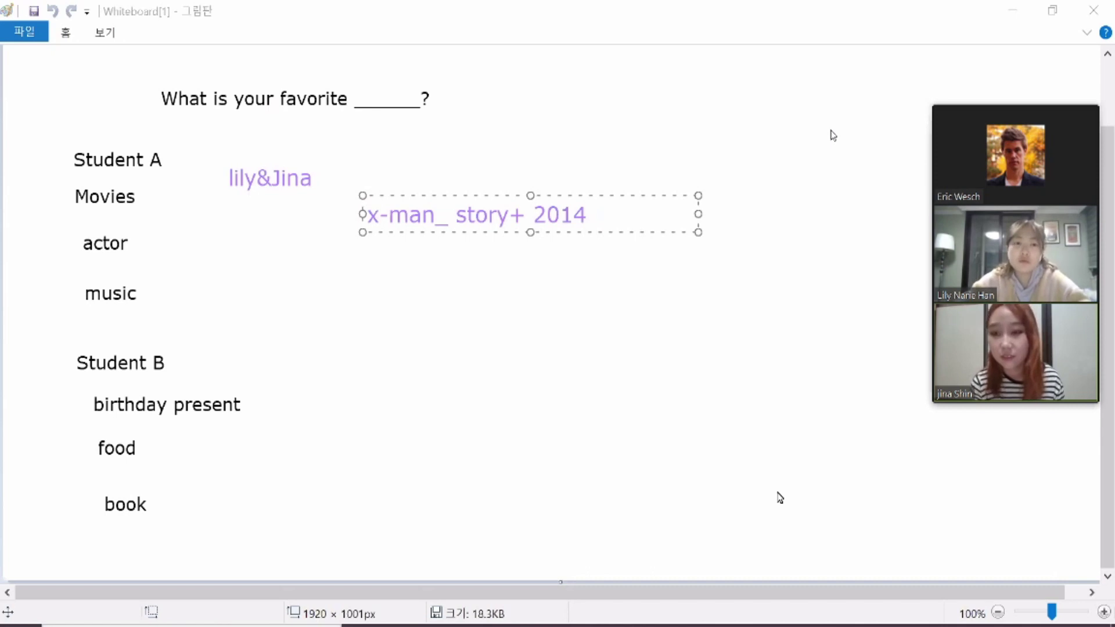
Step: Commit the X-Men 2014 answer and type the actor's name beside actor on the worksheet
{"action": "left_click", "coordinate": [633, 457]}
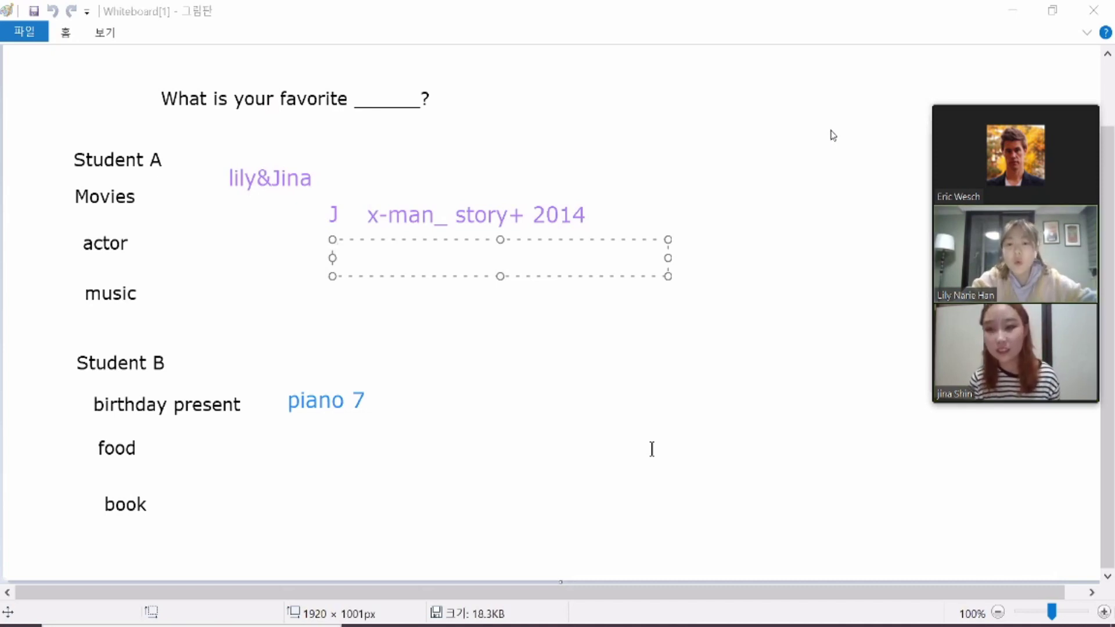
{"action": "type", "text": "jennifer"}
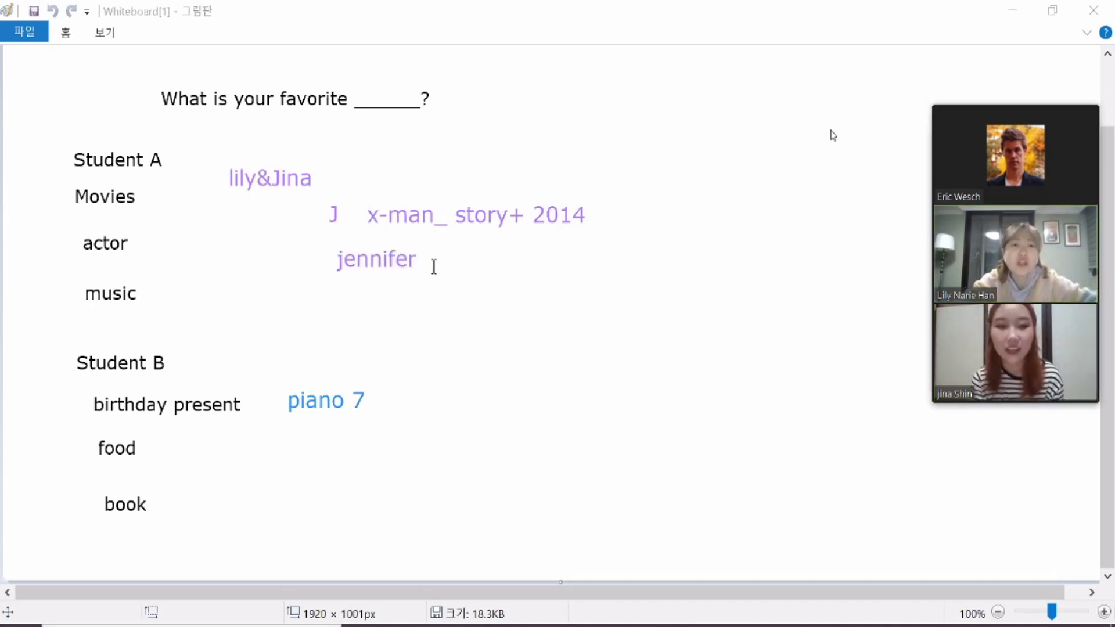
{"action": "left_click", "coordinate": [439, 260]}
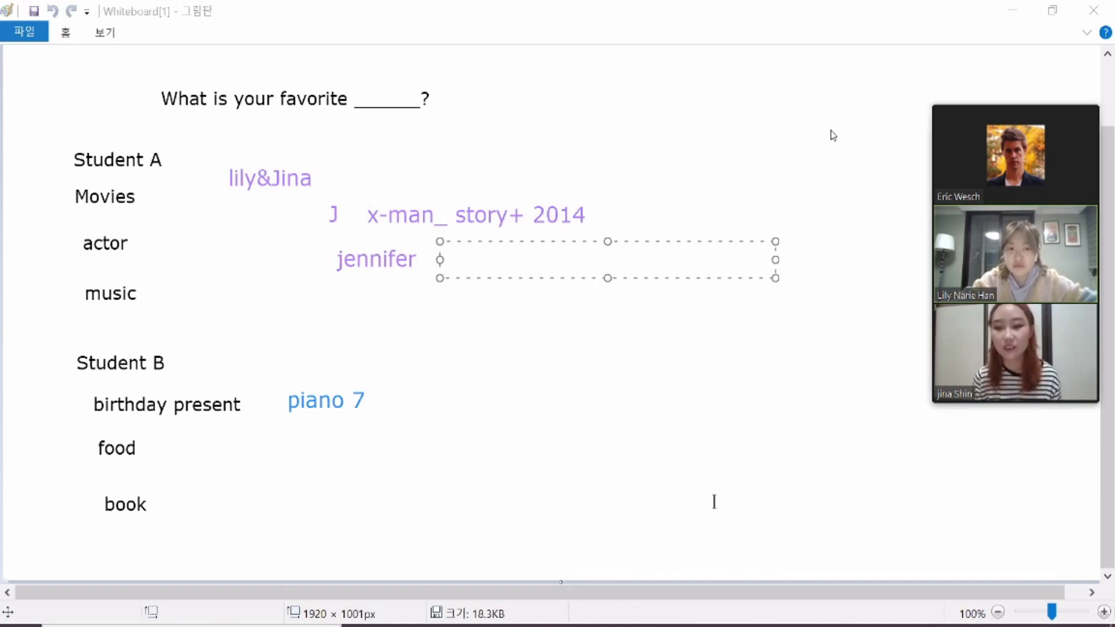
{"action": "left_click", "coordinate": [472, 319]}
Step: Discard the stray empty text entries near music and book
{"action": "left_click", "coordinate": [341, 286]}
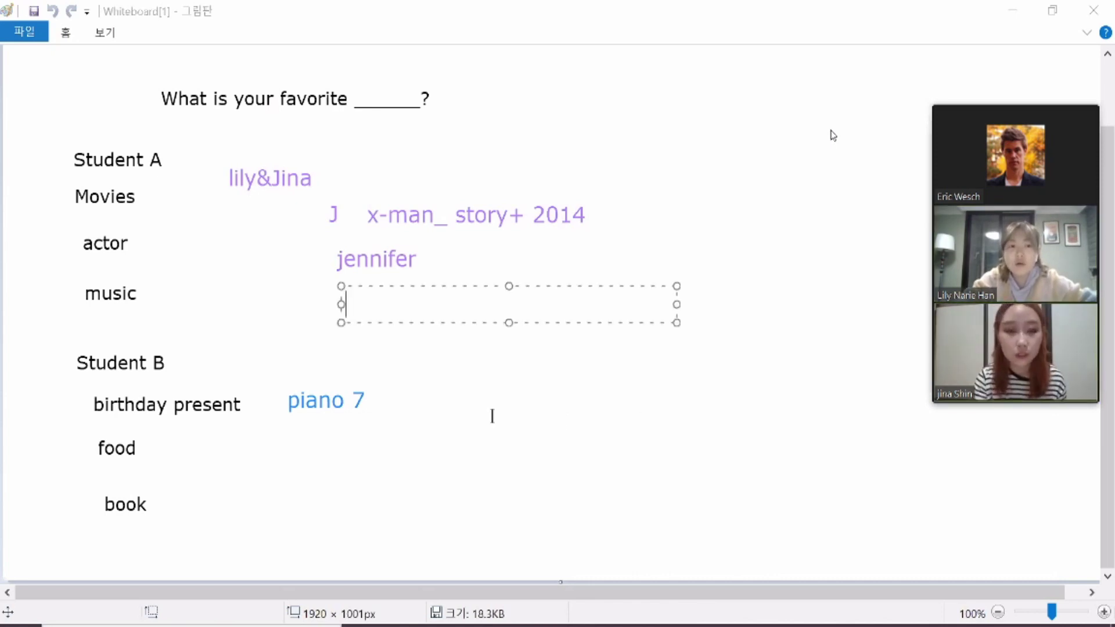
{"action": "left_click", "coordinate": [289, 518]}
{"action": "left_click", "coordinate": [288, 519]}
{"action": "left_click", "coordinate": [223, 545]}
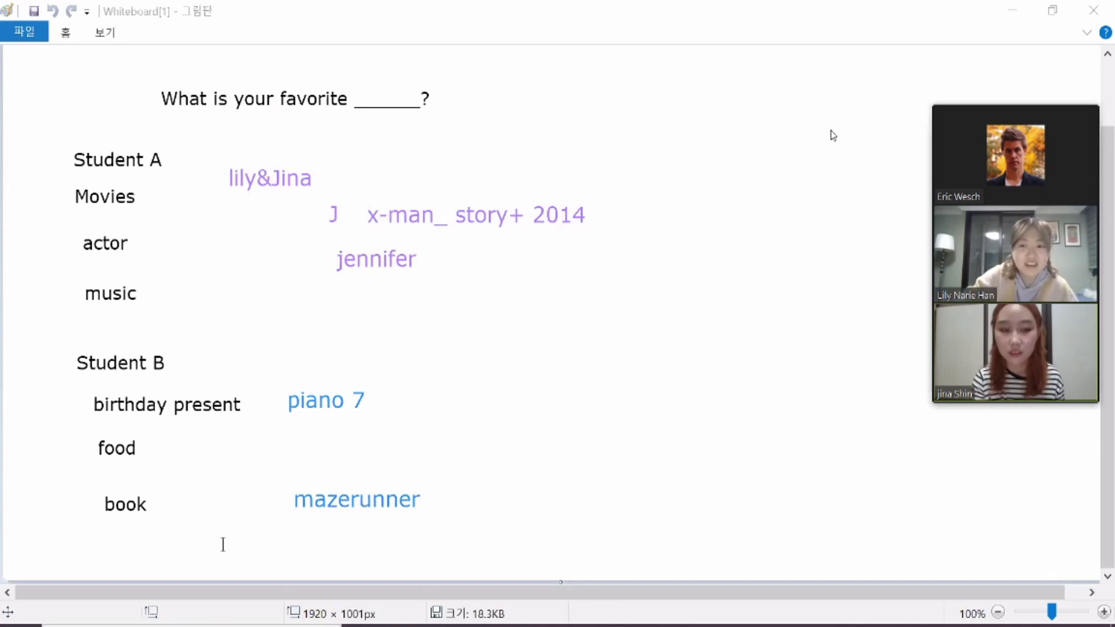
Step: Write 'stay with me' beside music and the singer's name to its right
{"action": "left_click", "coordinate": [327, 302]}
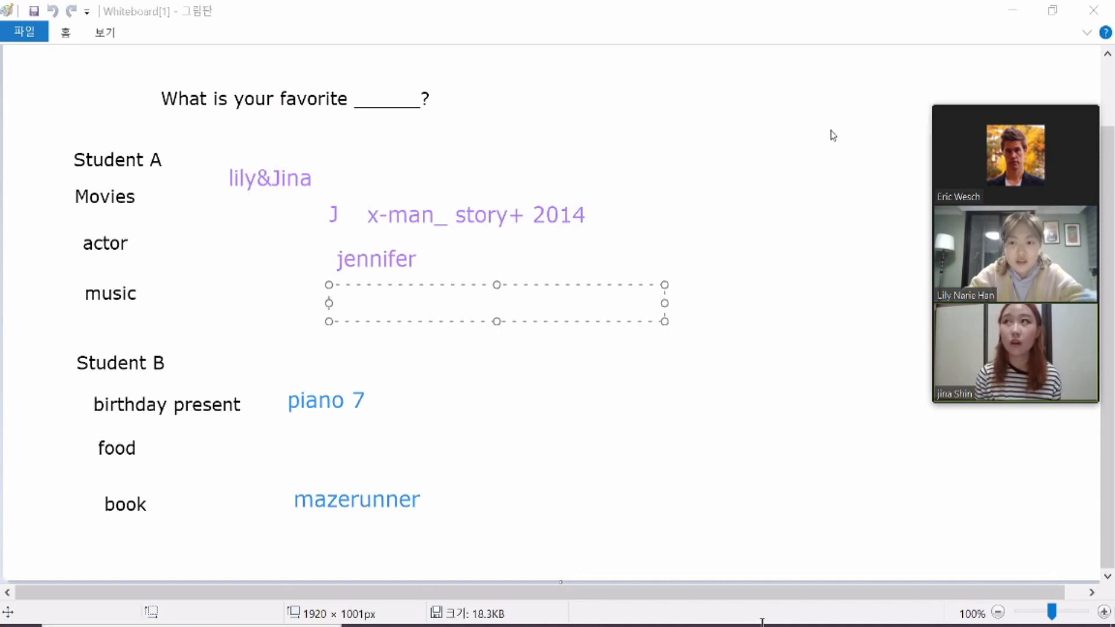
{"action": "type", "text": "stay with me"}
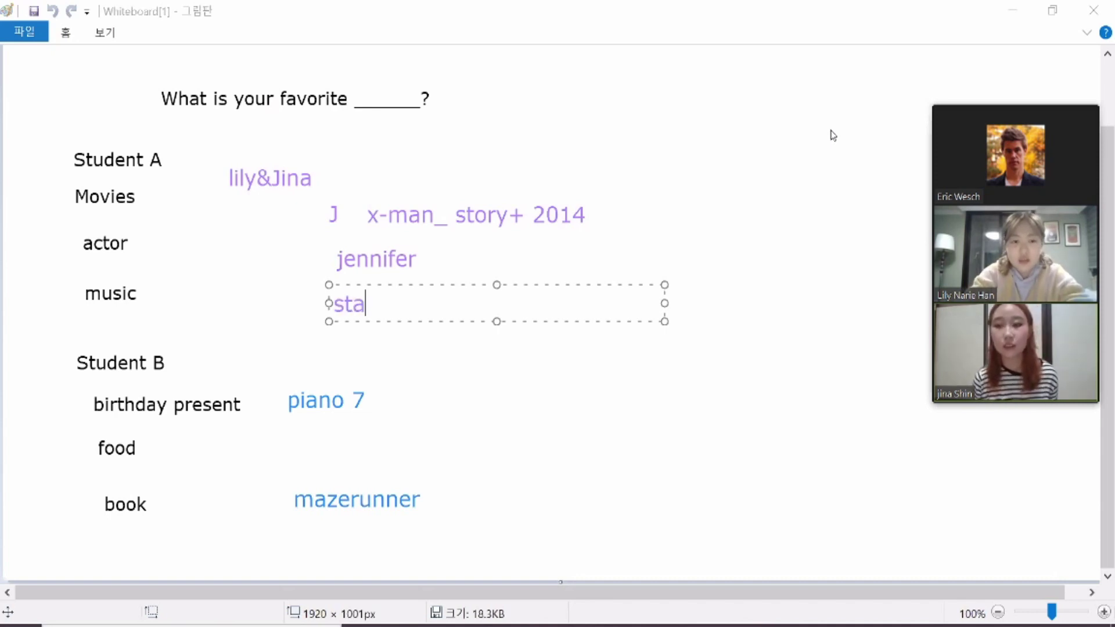
{"action": "left_click", "coordinate": [293, 328]}
{"action": "left_click", "coordinate": [516, 296]}
{"action": "type", "text": "sam smith"}
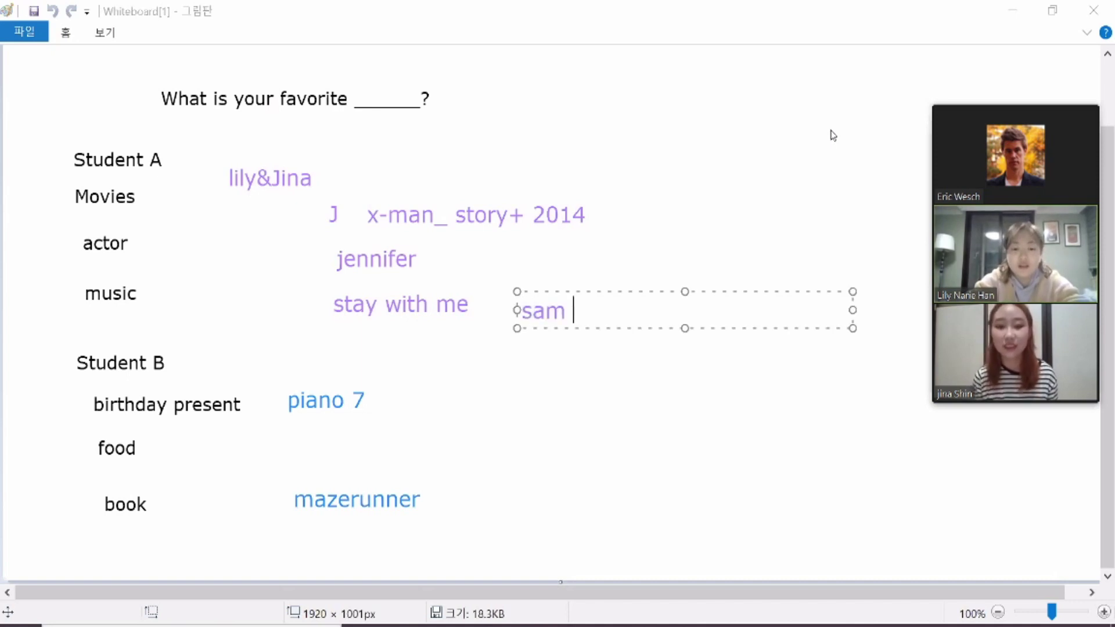
{"action": "left_click", "coordinate": [673, 345]}
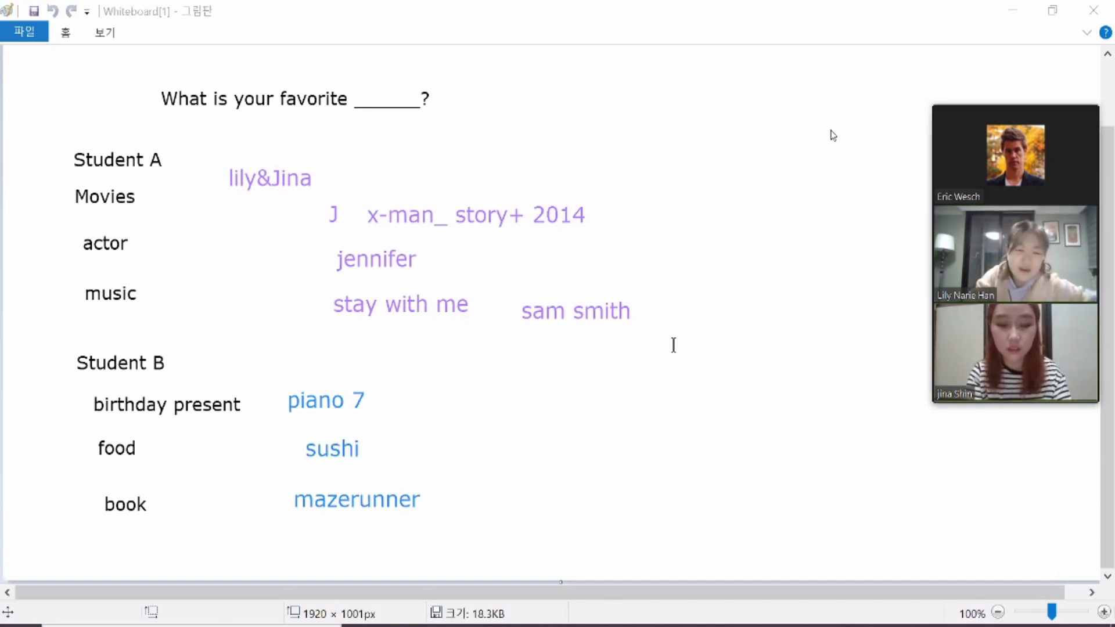
Step: Leave the breakout room and send everyone '1 min left. Please save your file' in chat
{"action": "left_click", "coordinate": [769, 176]}
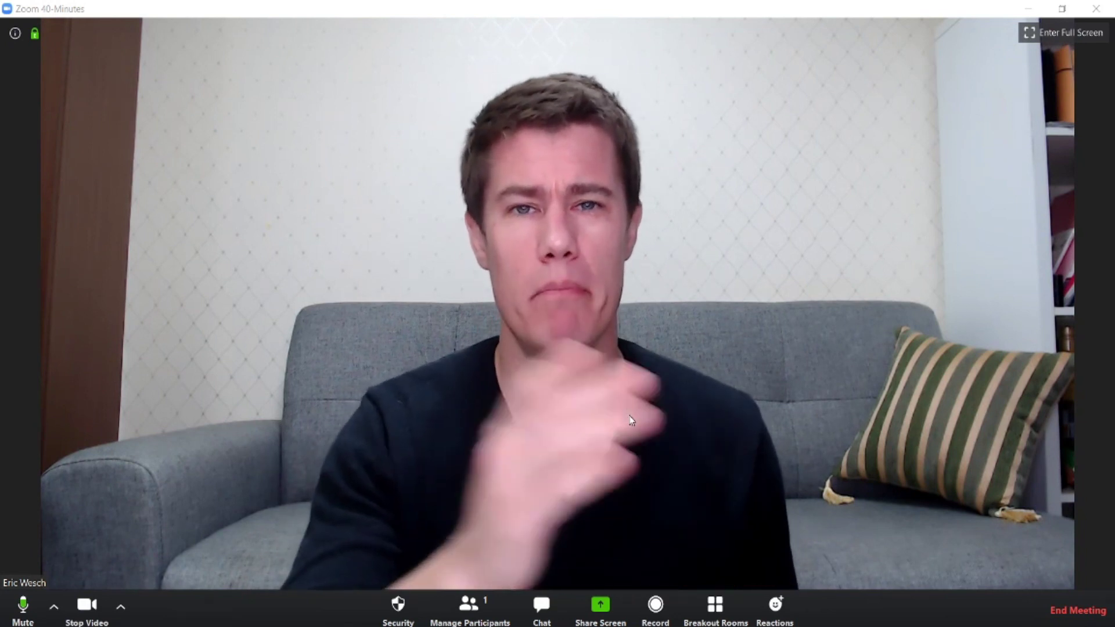
{"action": "left_click", "coordinate": [541, 607]}
{"action": "type", "text": "1 min l"}
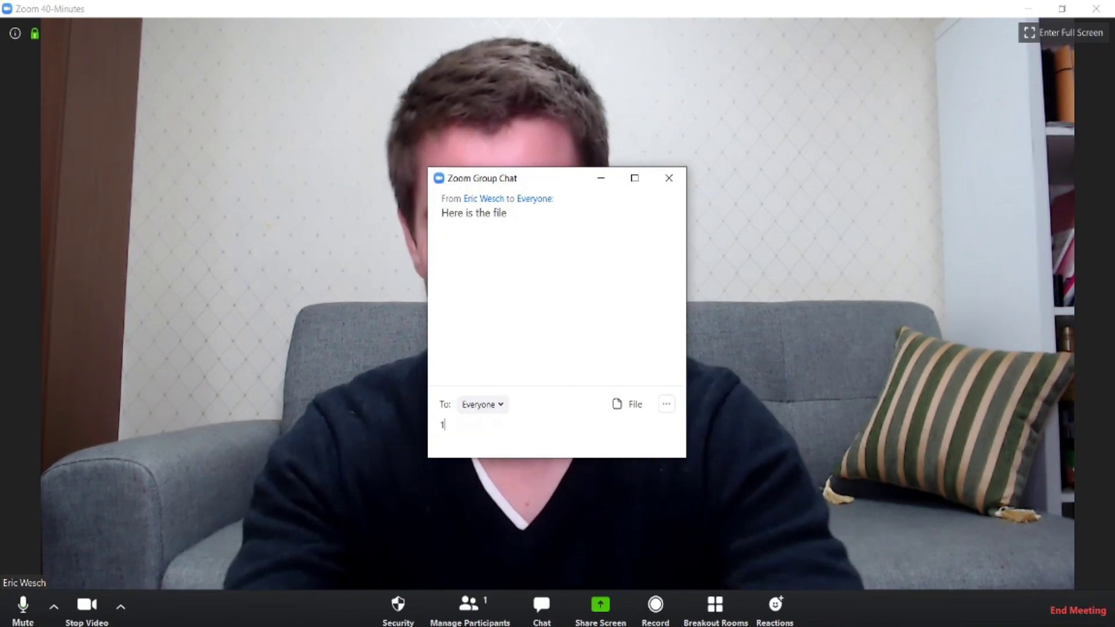
{"action": "type", "text": "eft"}
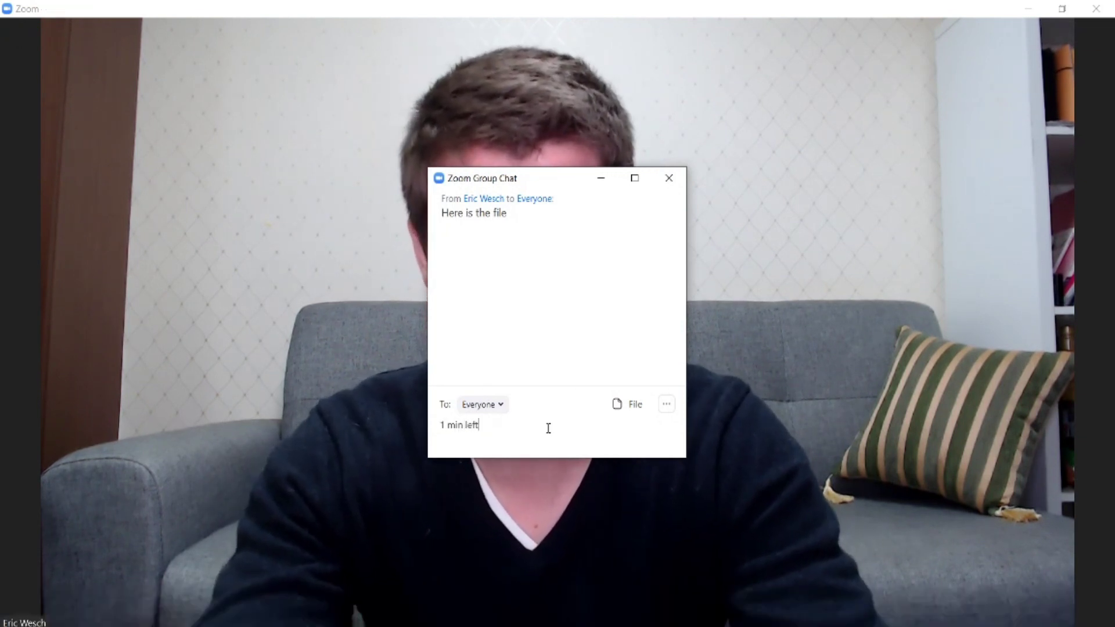
{"action": "type", "text": ". Please "}
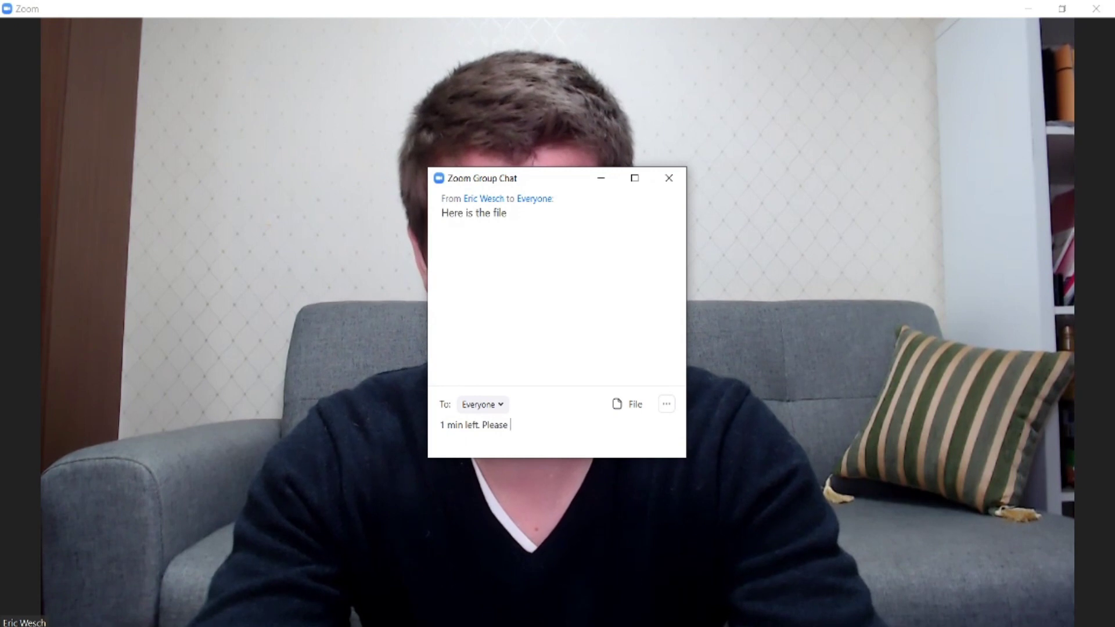
{"action": "type", "text": "save your file"}
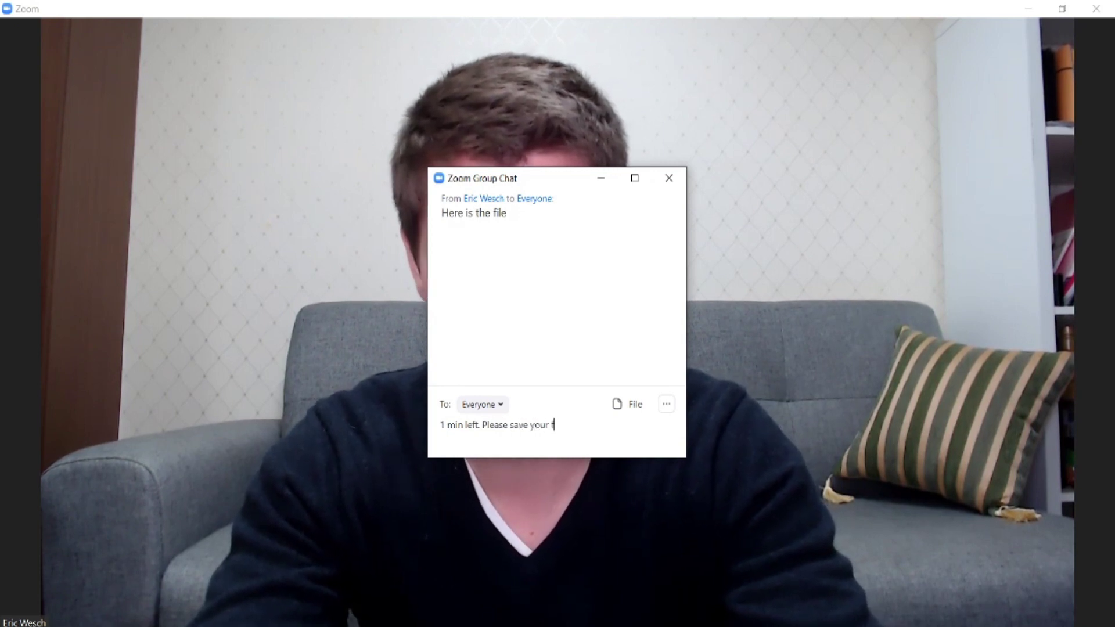
{"action": "key", "text": "Return"}
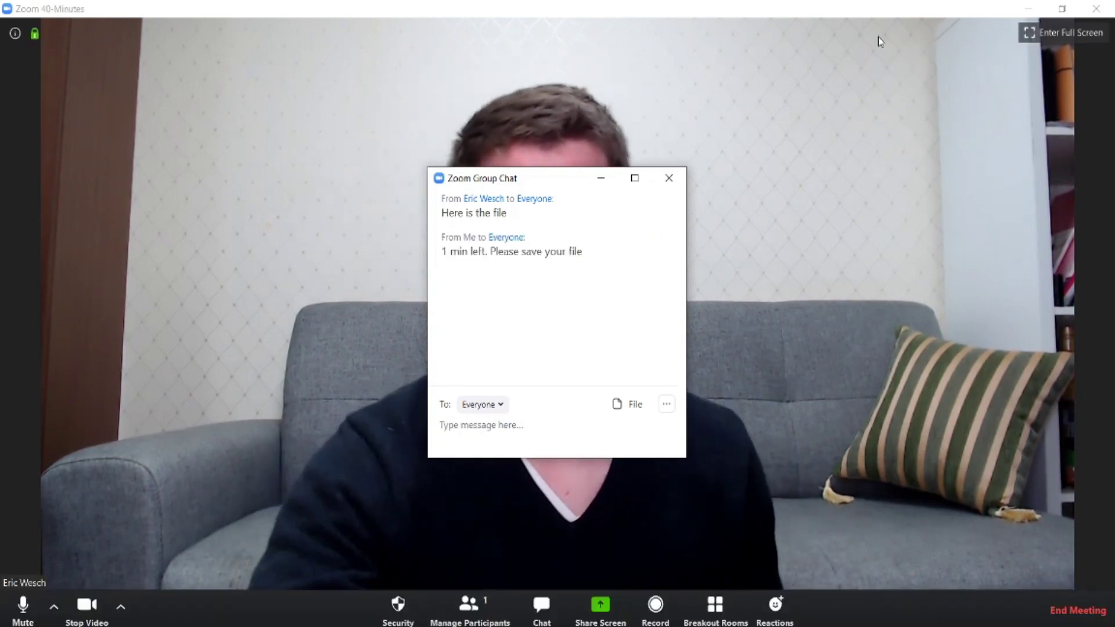
{"action": "left_click", "coordinate": [668, 179]}
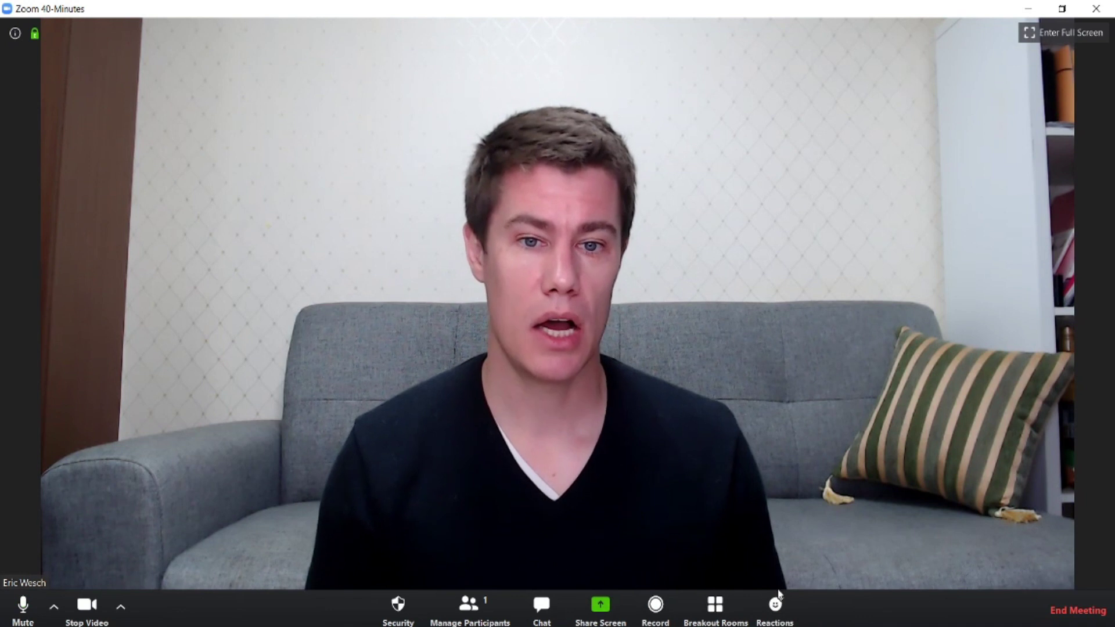
Step: Close all breakout rooms so both students return to the main meeting
{"action": "left_click", "coordinate": [714, 604]}
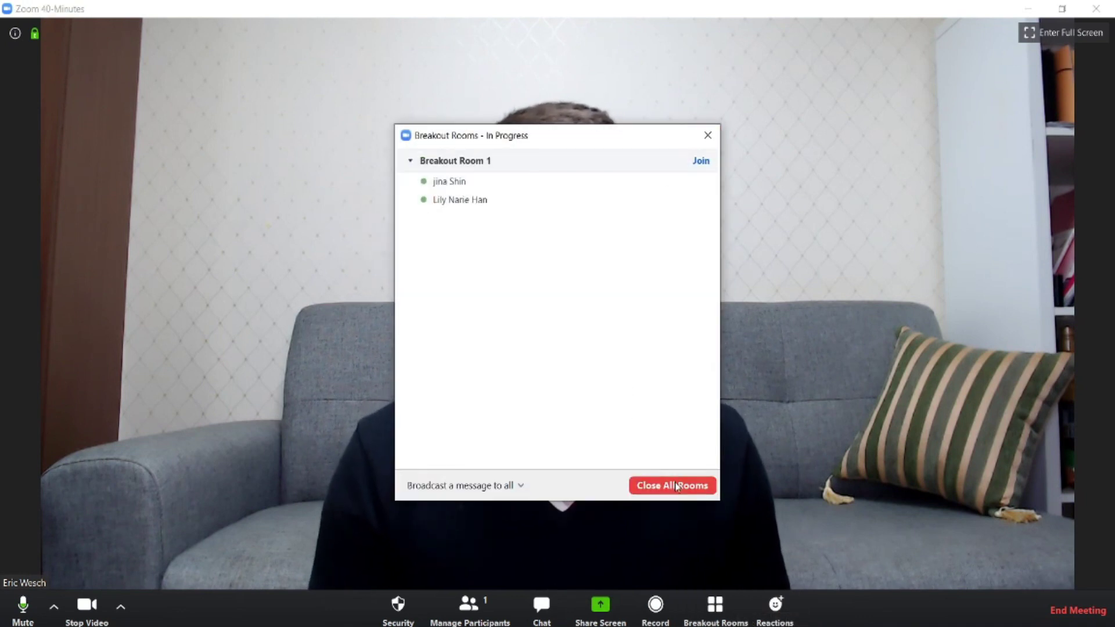
{"action": "left_click", "coordinate": [673, 487]}
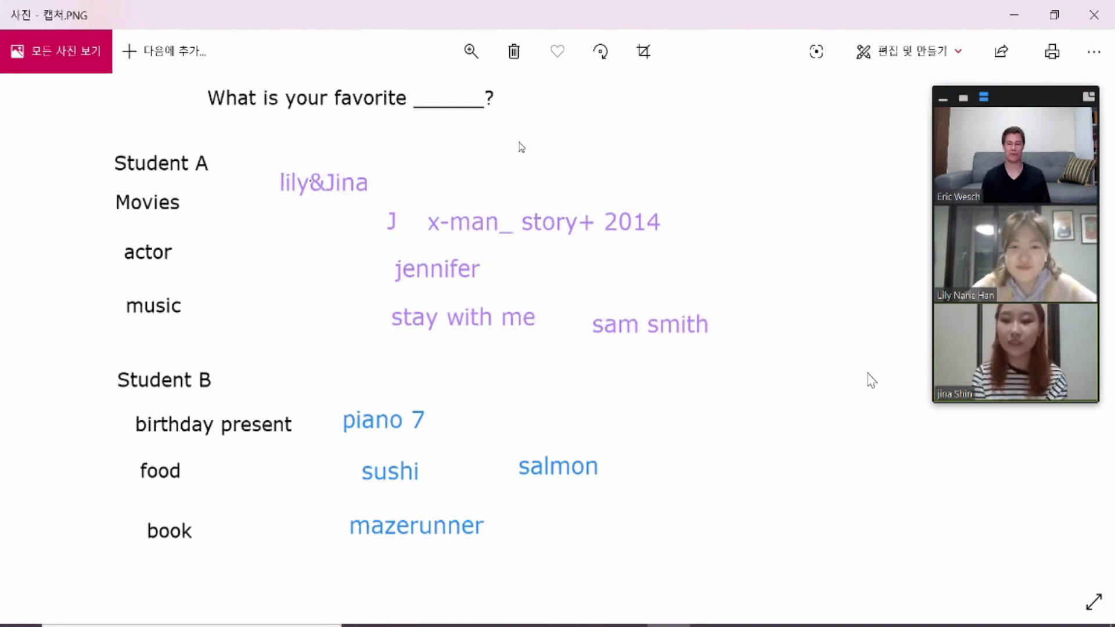
{"action": "mouse_move", "coordinate": [764, 5]}
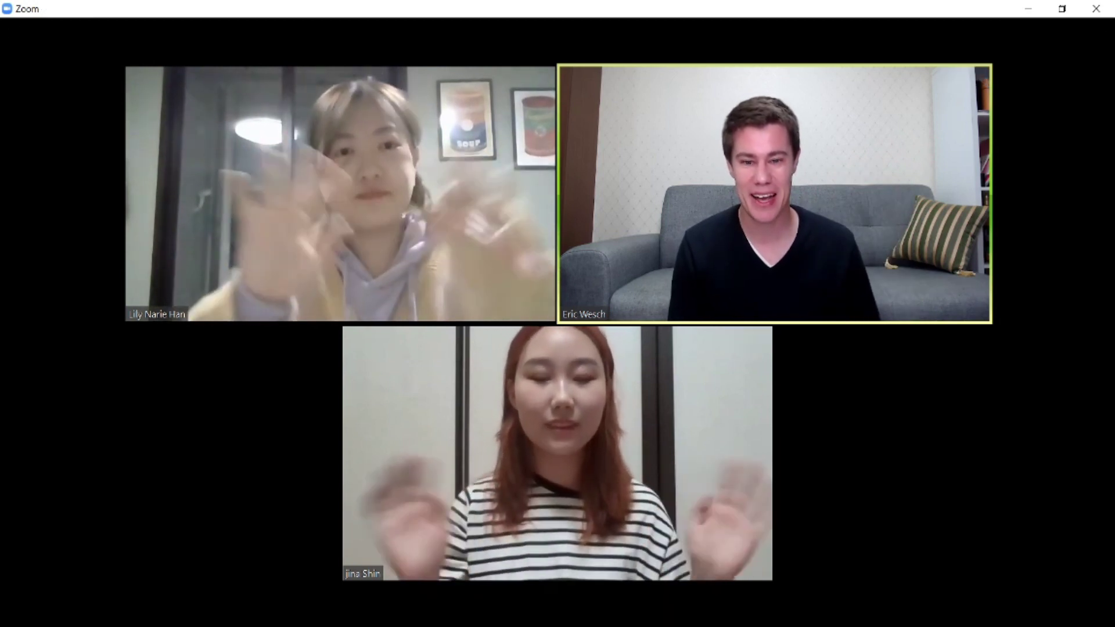
Step: Bring the OBS Studio window in front of the Zoom meeting
{"action": "key", "text": "alt+Tab"}
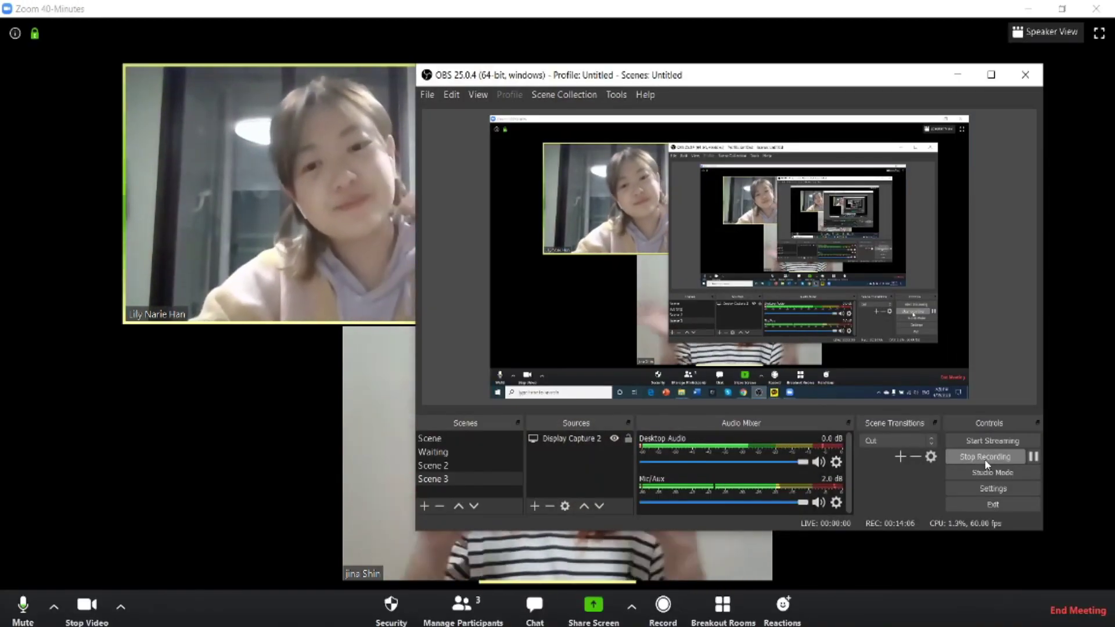